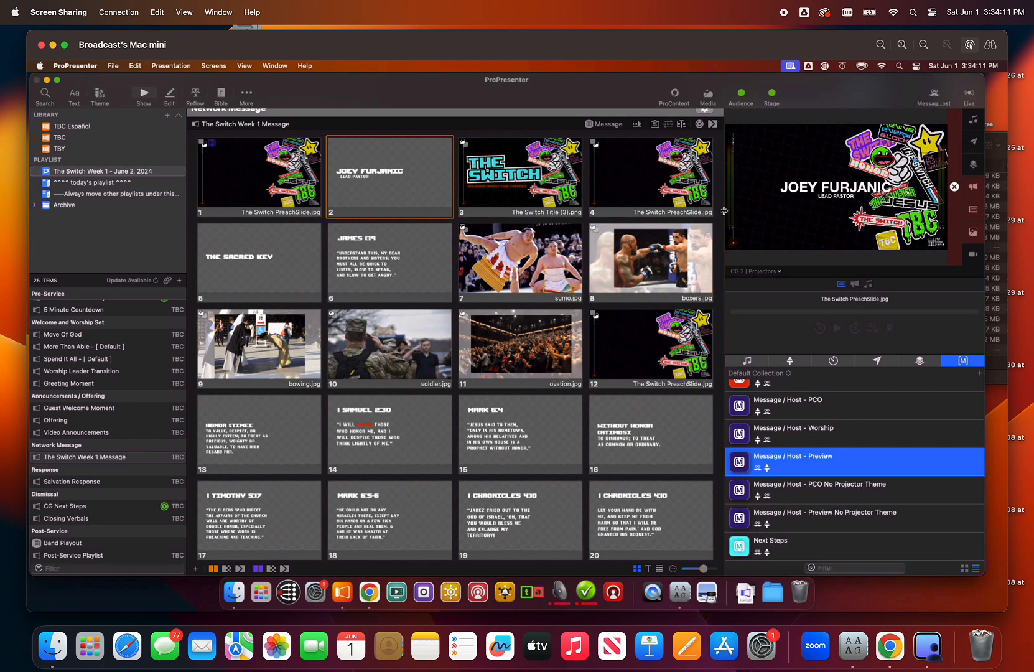
# - Enlarge the output preview area and inspect slide 2 of The Switch Week 1 Message in the slide editor
pyautogui.moveTo(724, 210); pyautogui.dragTo(668, 214)
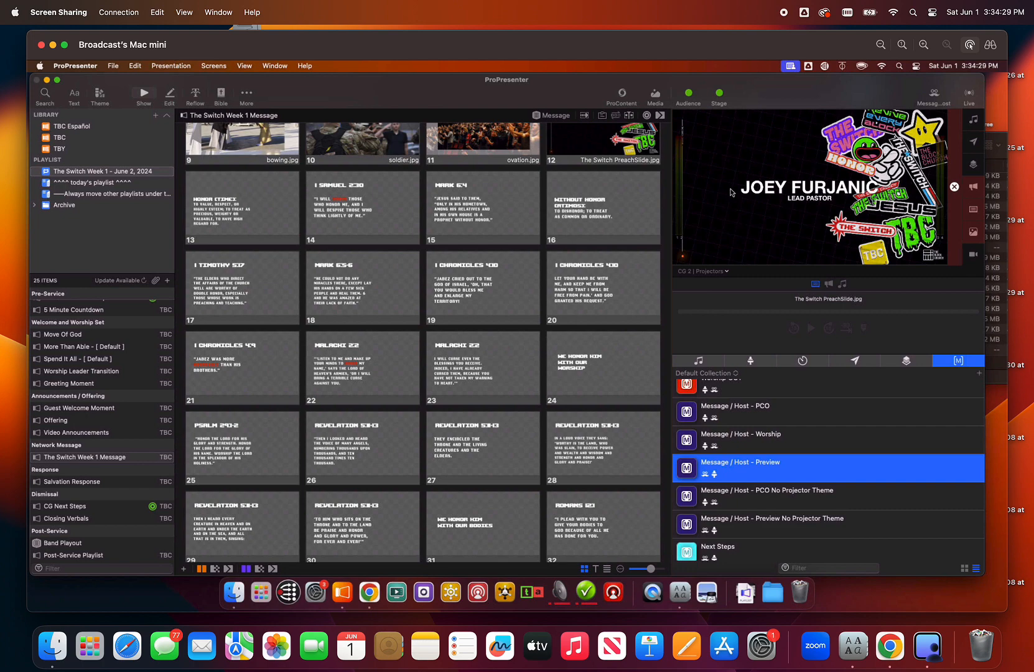
pyautogui.scroll(3, 440, 249)
pyautogui.scroll(5, 440, 249)
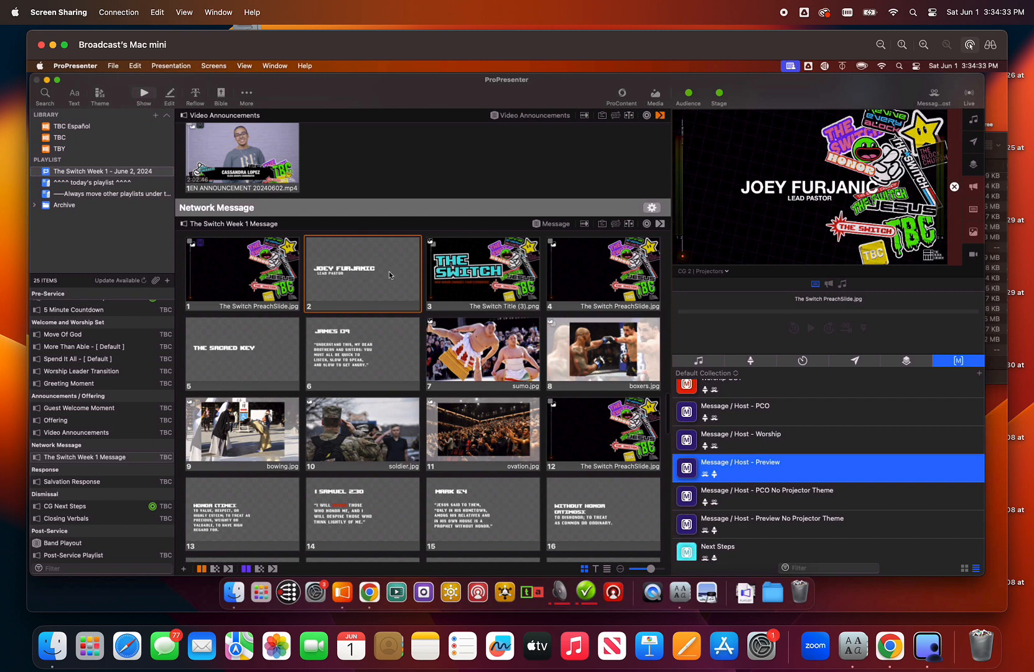
pyautogui.rightClick(389, 272)
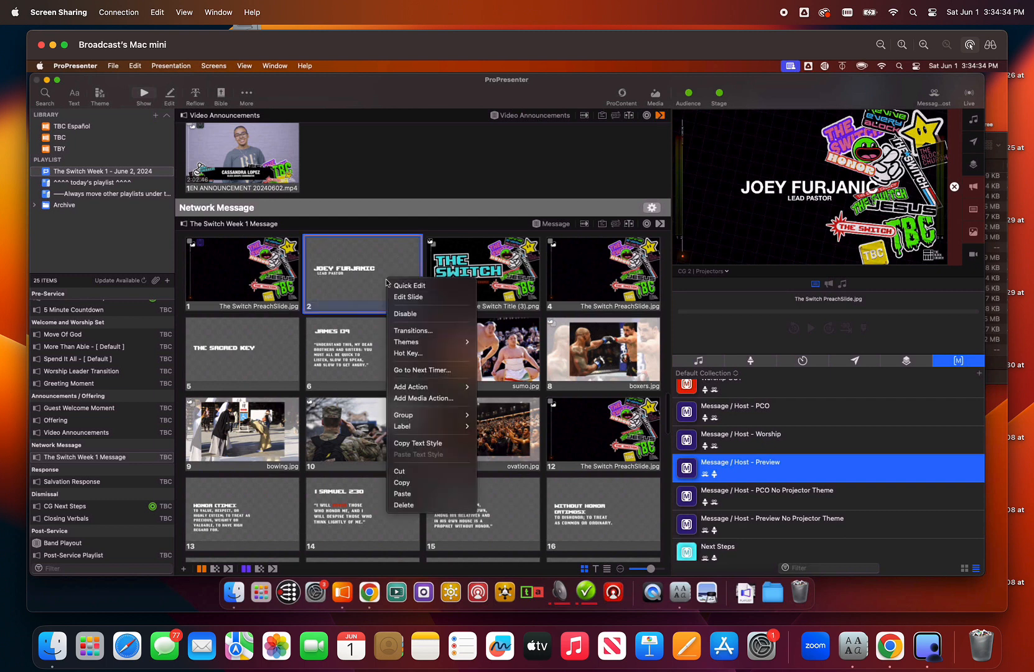
pyautogui.click(422, 298)
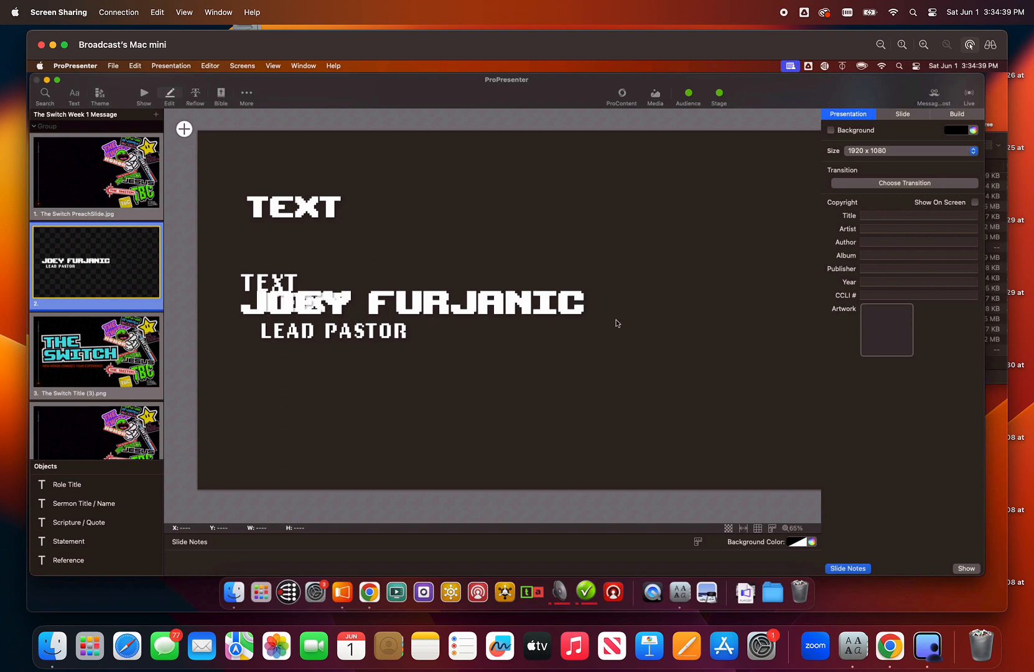
pyautogui.click(143, 96)
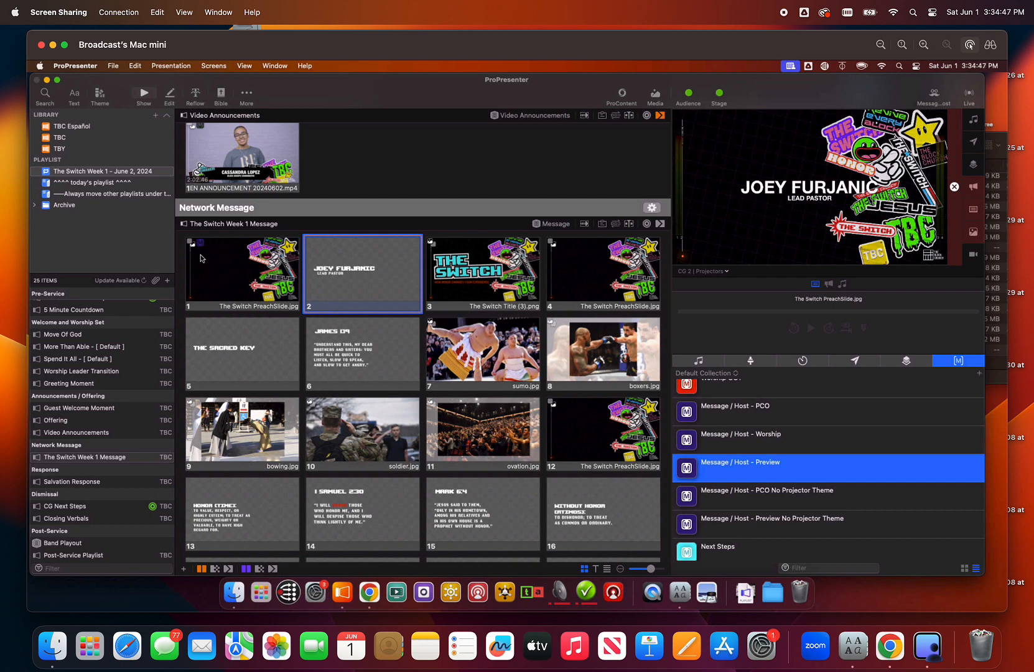
# - Inspect the macro action assigned to slide 1 of The Switch Week 1 Message
pyautogui.rightClick(241, 281)
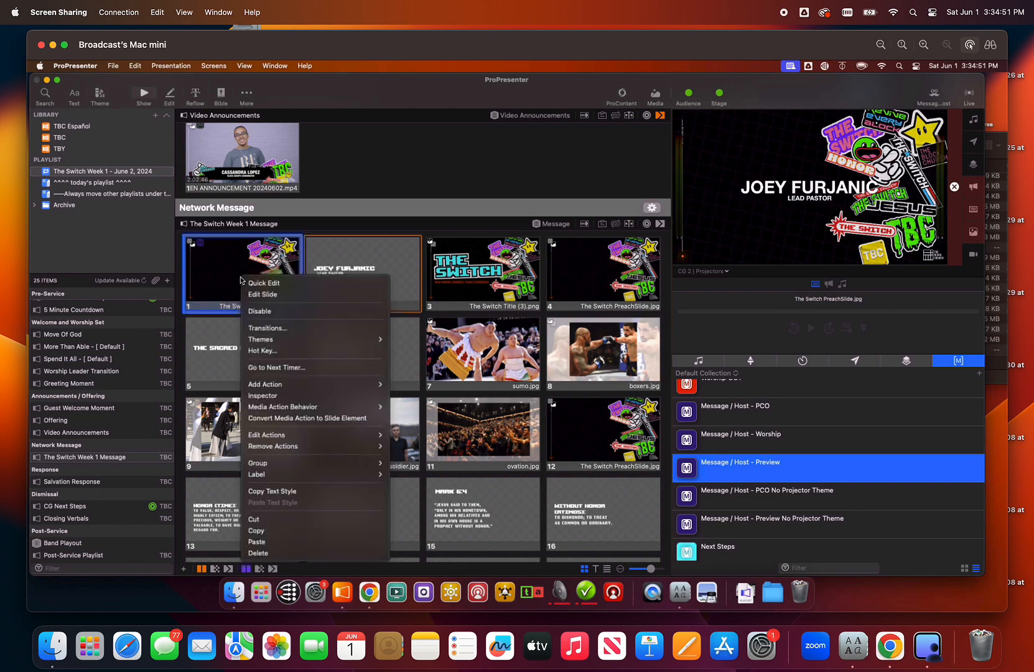
pyautogui.moveTo(304, 437)
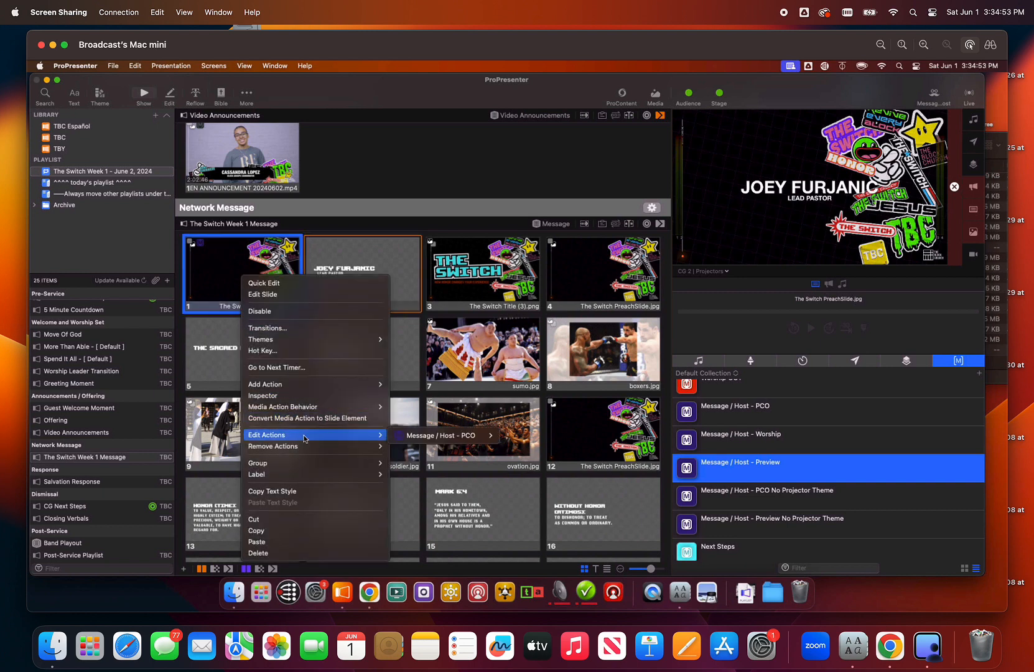
pyautogui.moveTo(465, 438)
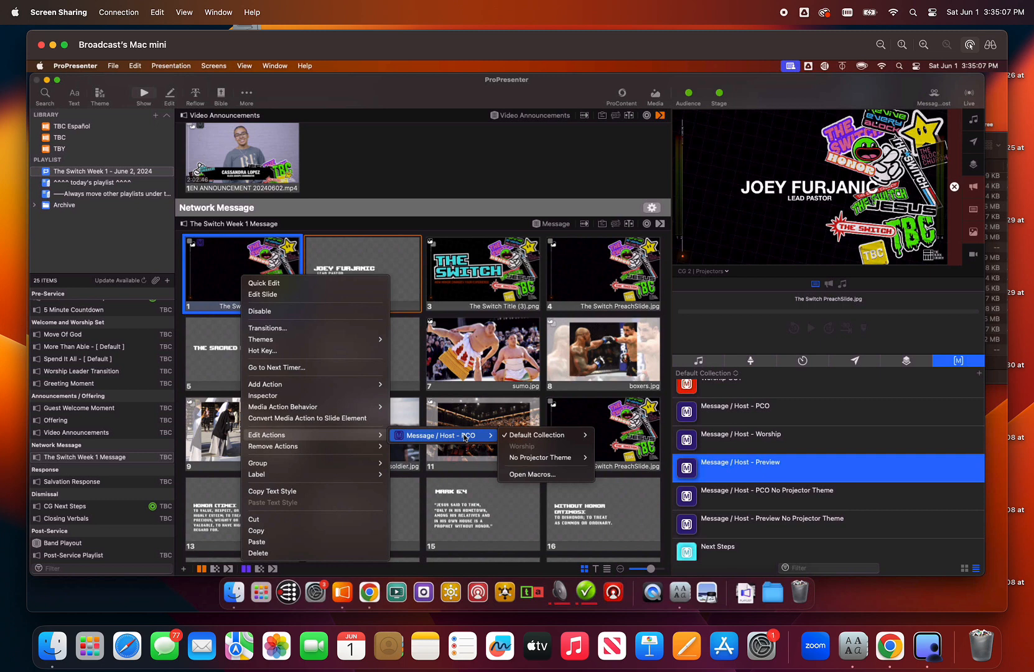
pyautogui.click(516, 168)
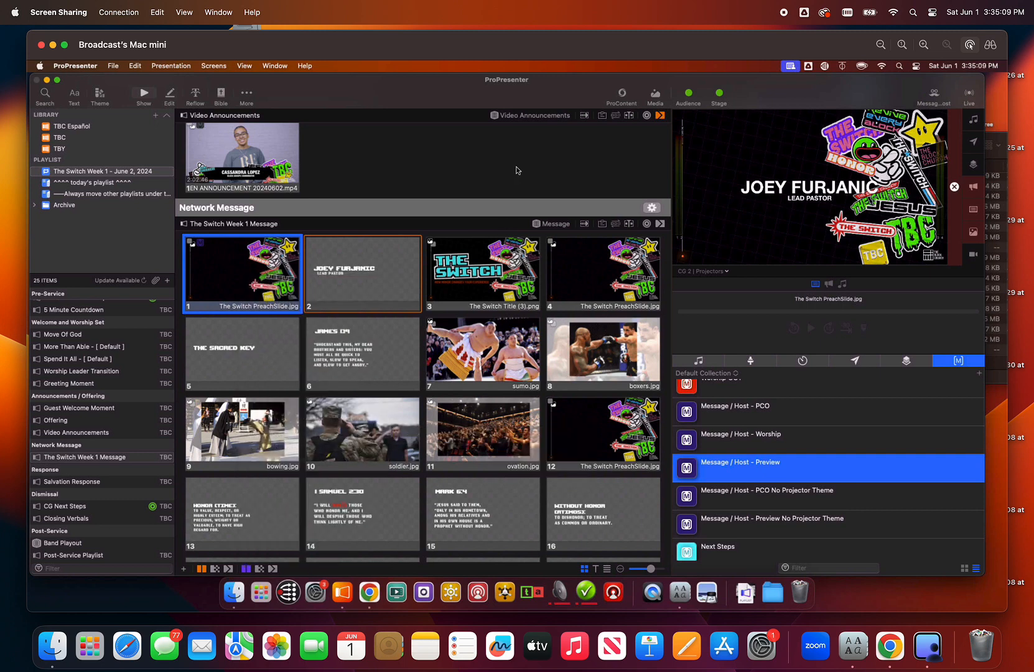
# - Present slides 1, 6, 5, 1 and 2 in turn to check their text styling on the projector output
pyautogui.click(256, 286)
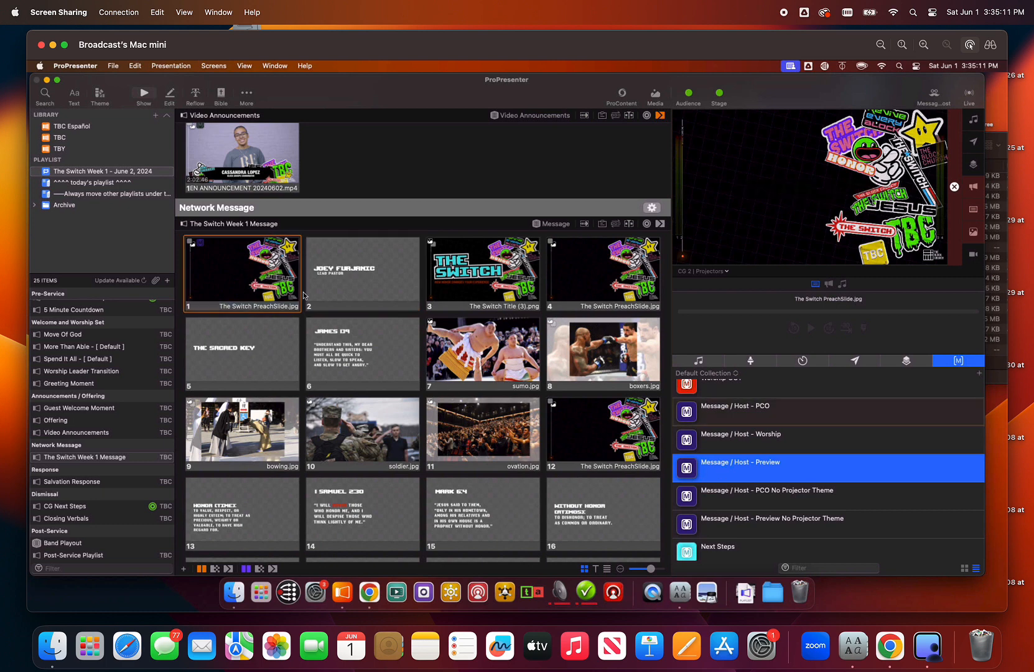
pyautogui.click(342, 351)
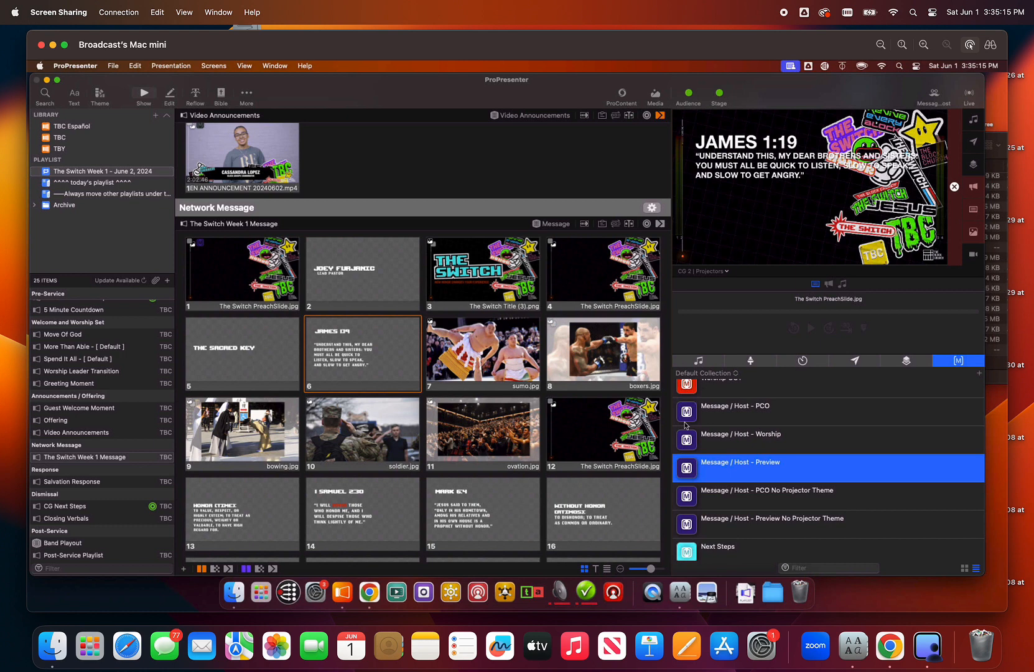
pyautogui.click(249, 350)
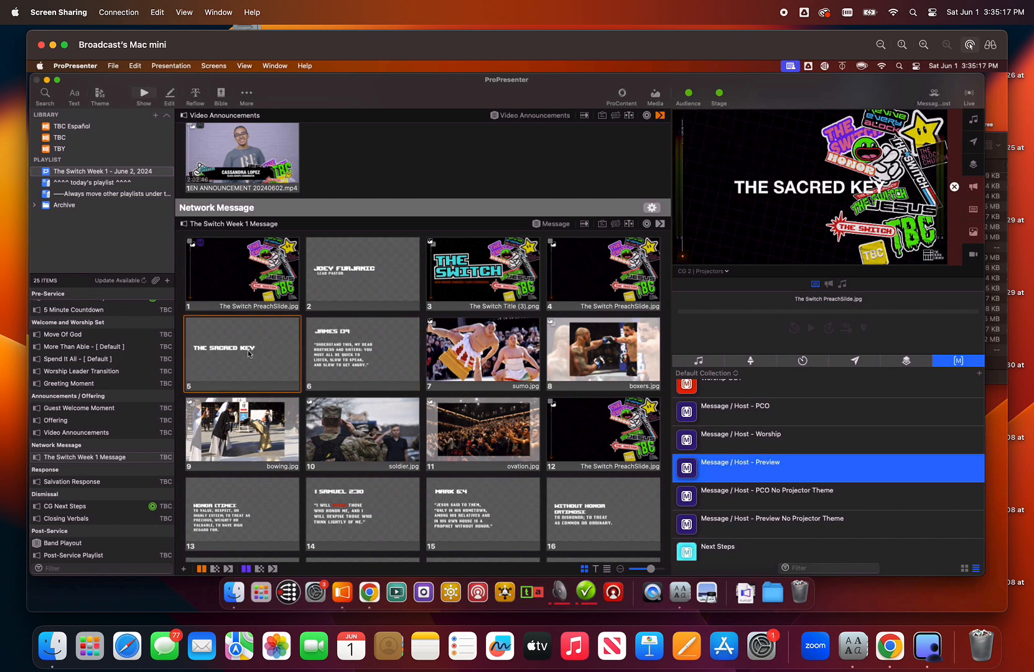
pyautogui.click(252, 281)
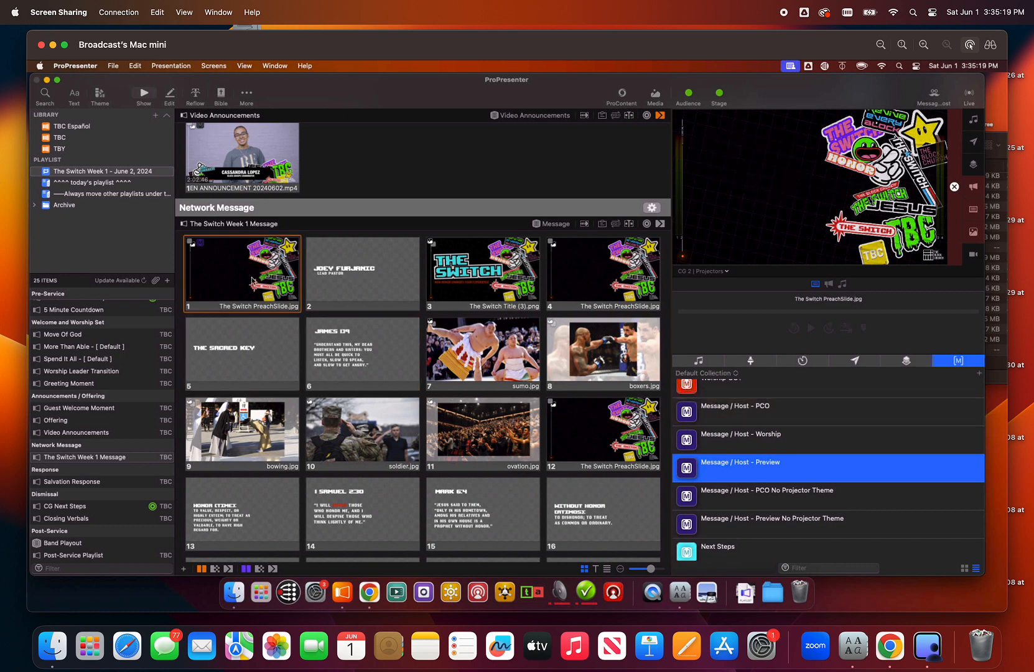
pyautogui.click(322, 250)
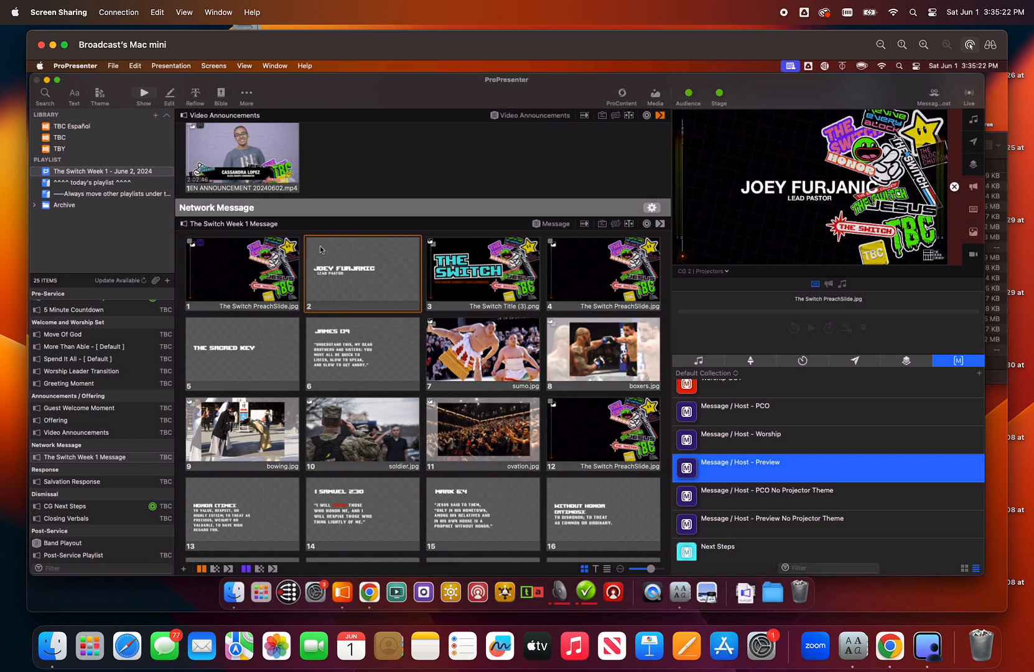
# - Open the audience looks settings from the look action of the Message / Host - PCO macro
pyautogui.rightClick(801, 478)
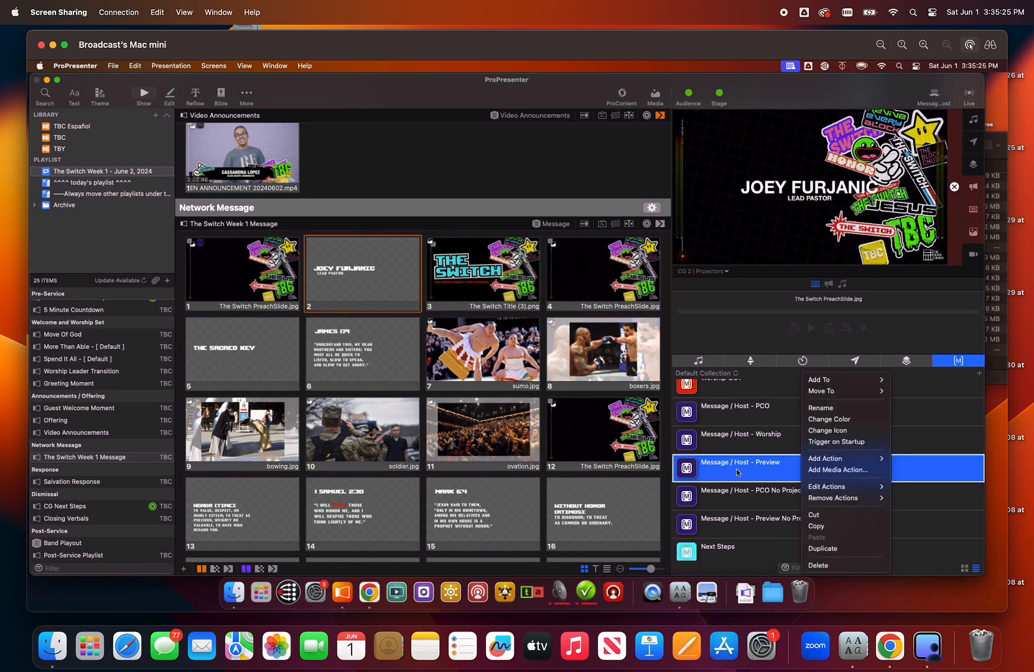
pyautogui.click(756, 419)
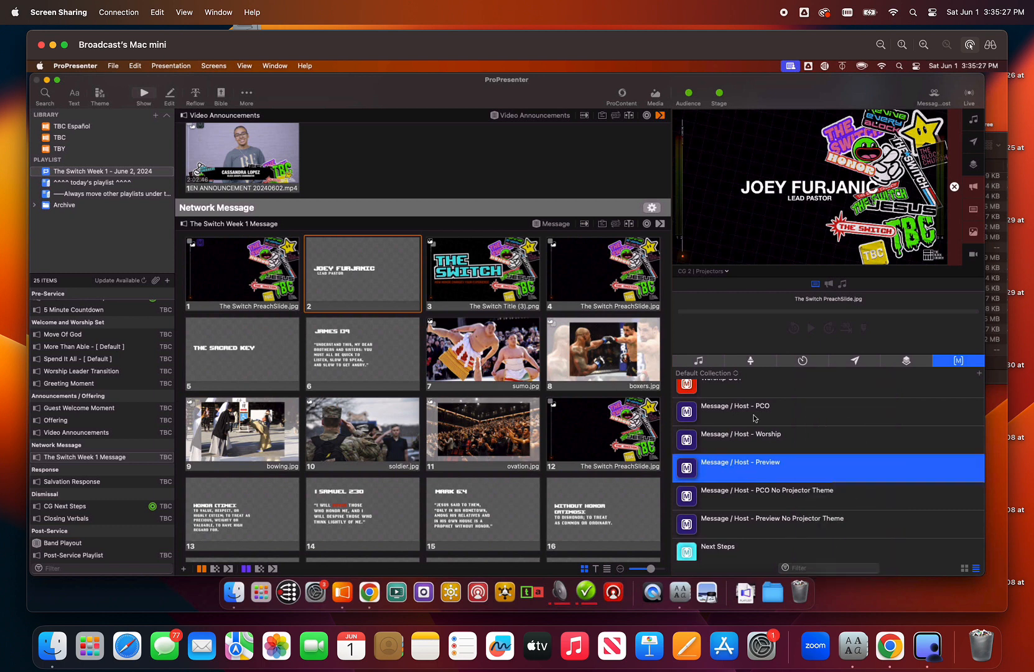
pyautogui.click(755, 419)
pyautogui.rightClick(755, 419)
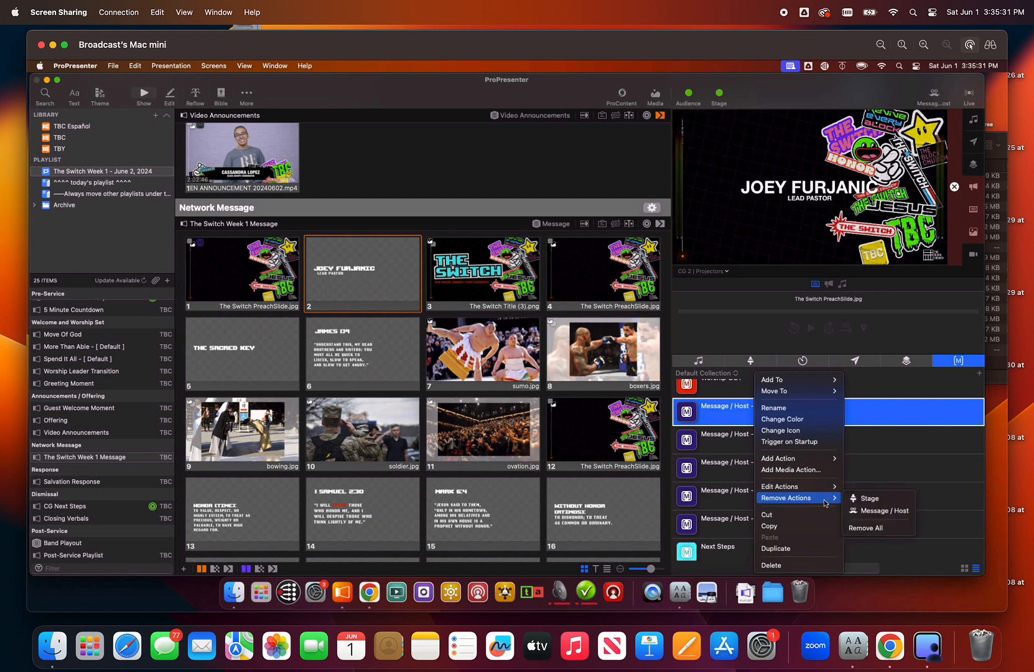
pyautogui.moveTo(827, 492)
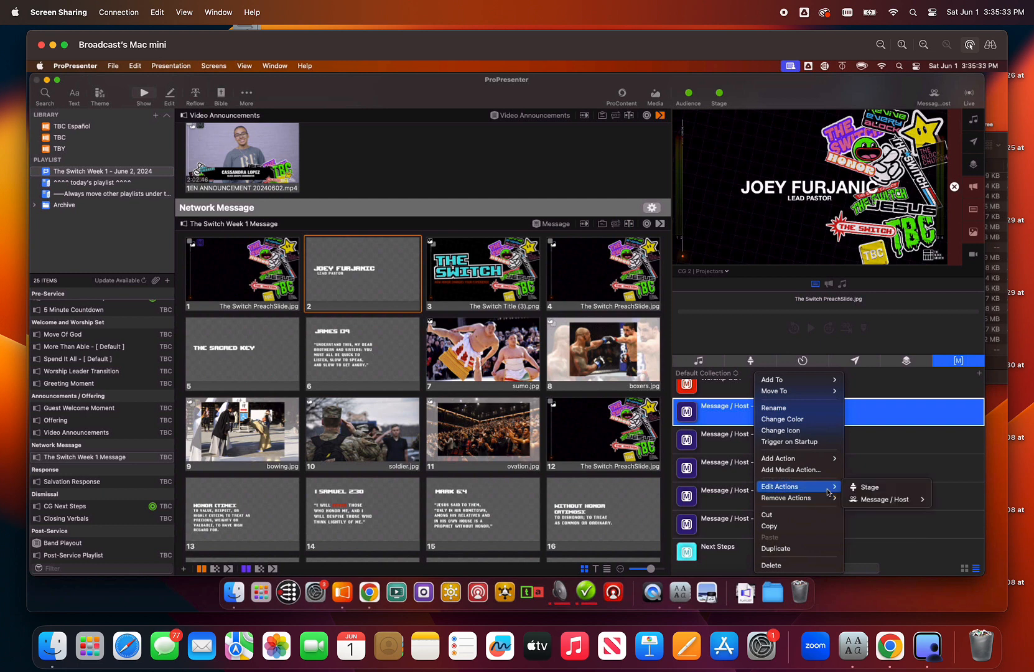
pyautogui.moveTo(894, 502)
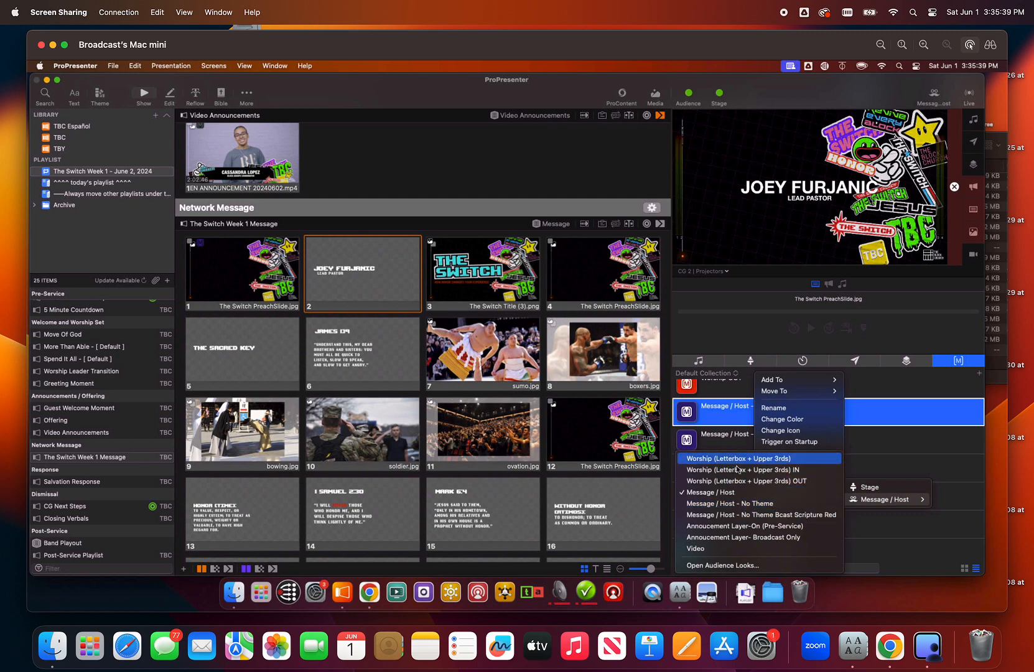
pyautogui.click(740, 565)
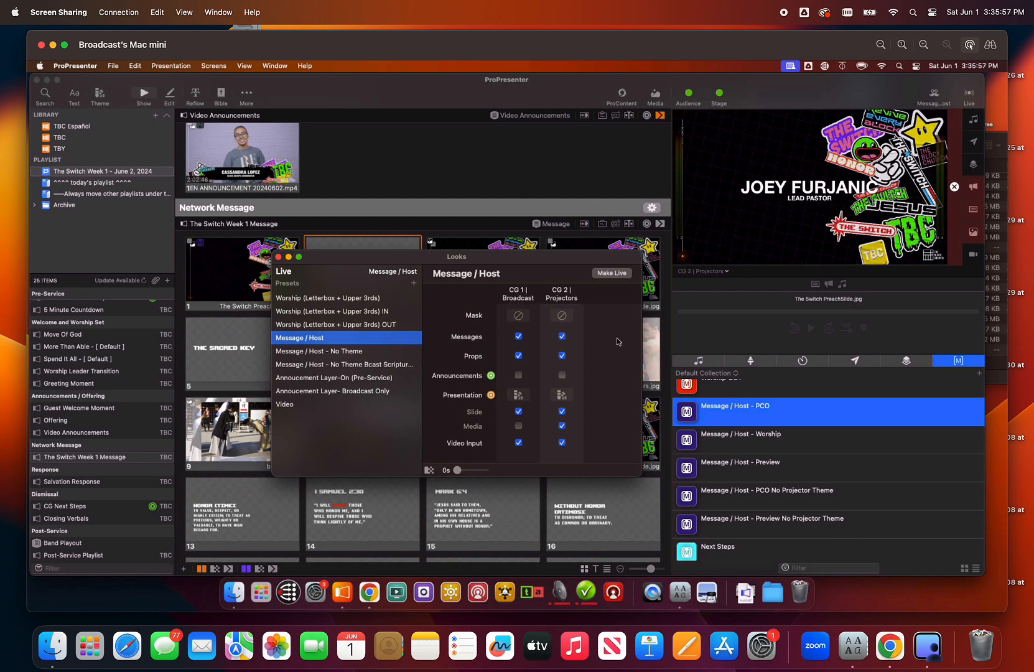
# - Set the CG 2 | Projectors presentation theme of the Message / Host look to The Switch Preach White from The Switch Thenes MessageHostL3
pyautogui.click(561, 395)
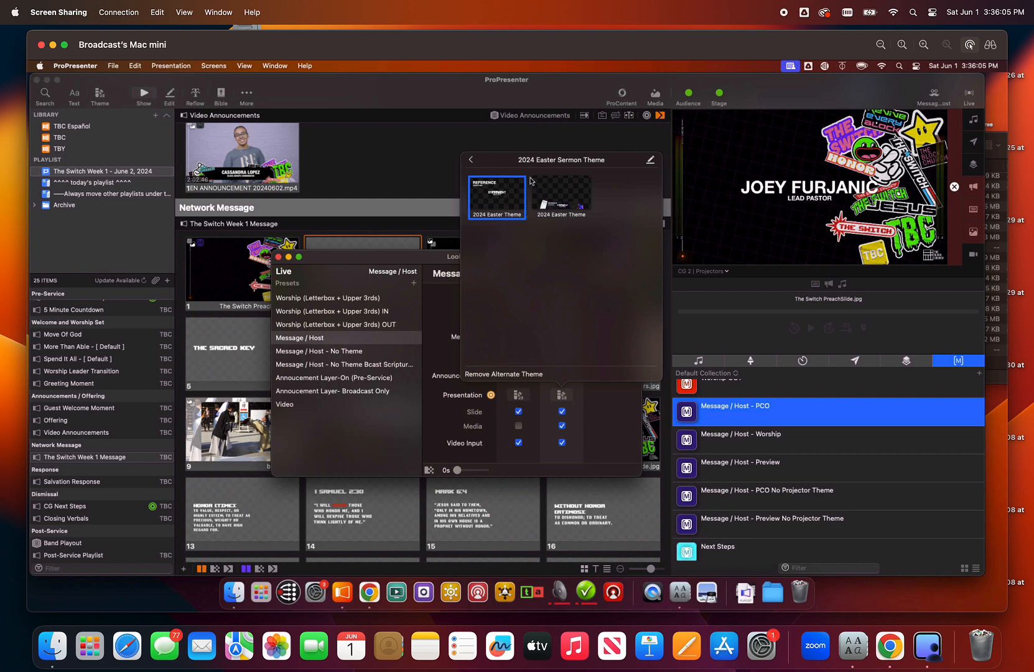
pyautogui.click(471, 161)
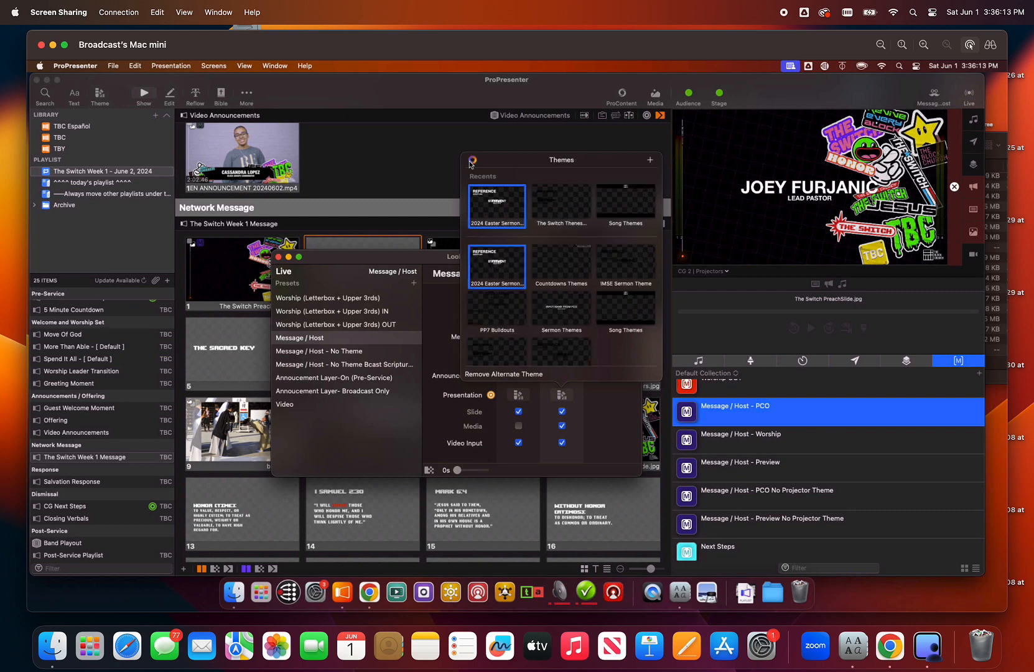
pyautogui.click(561, 206)
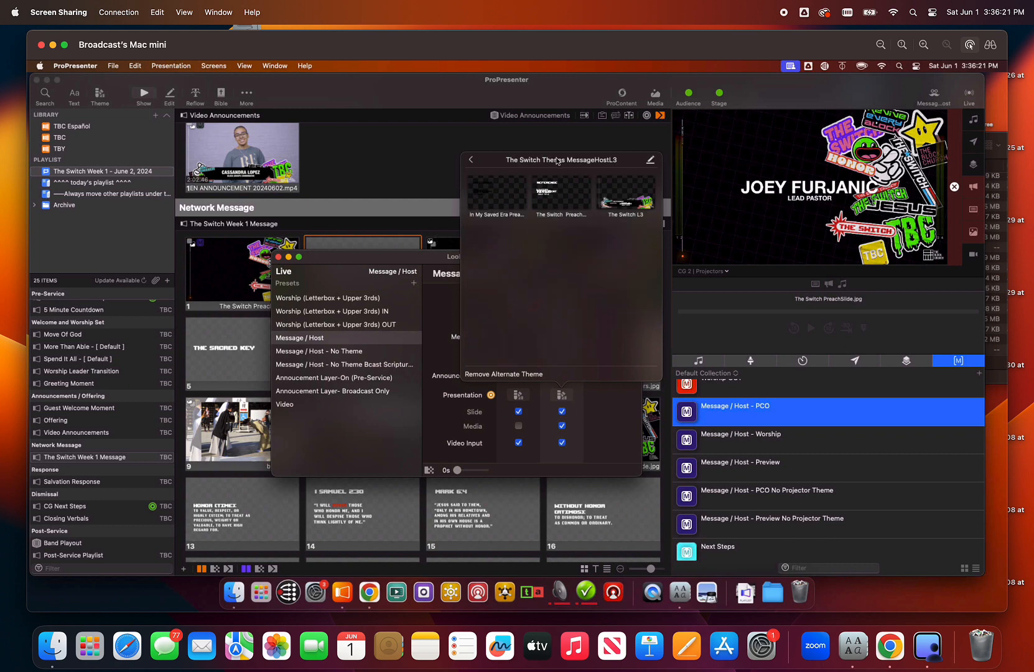
pyautogui.click(651, 162)
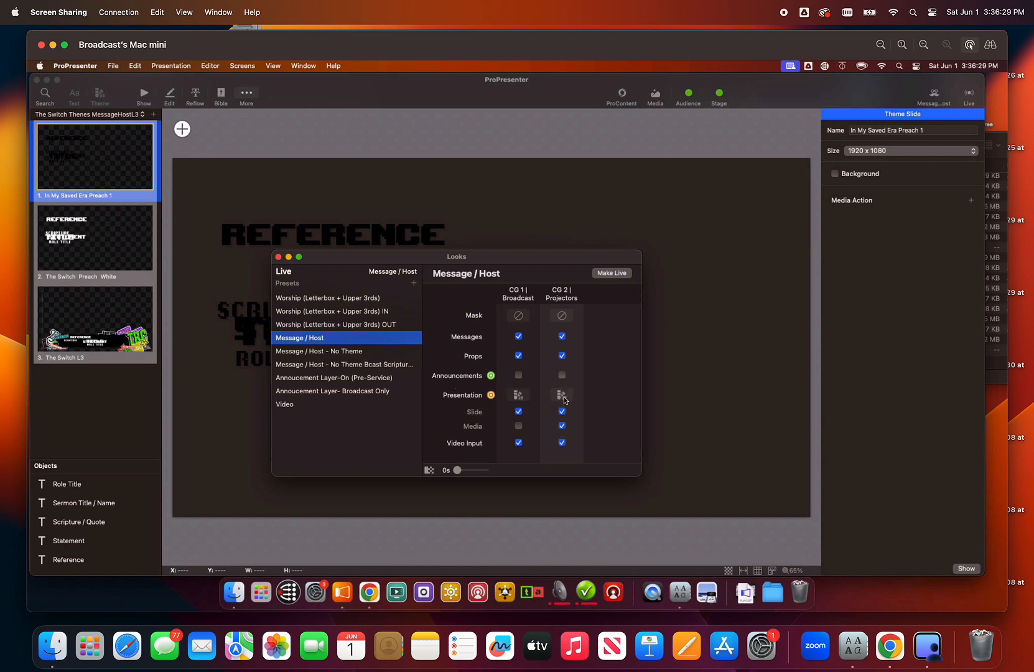
pyautogui.click(562, 396)
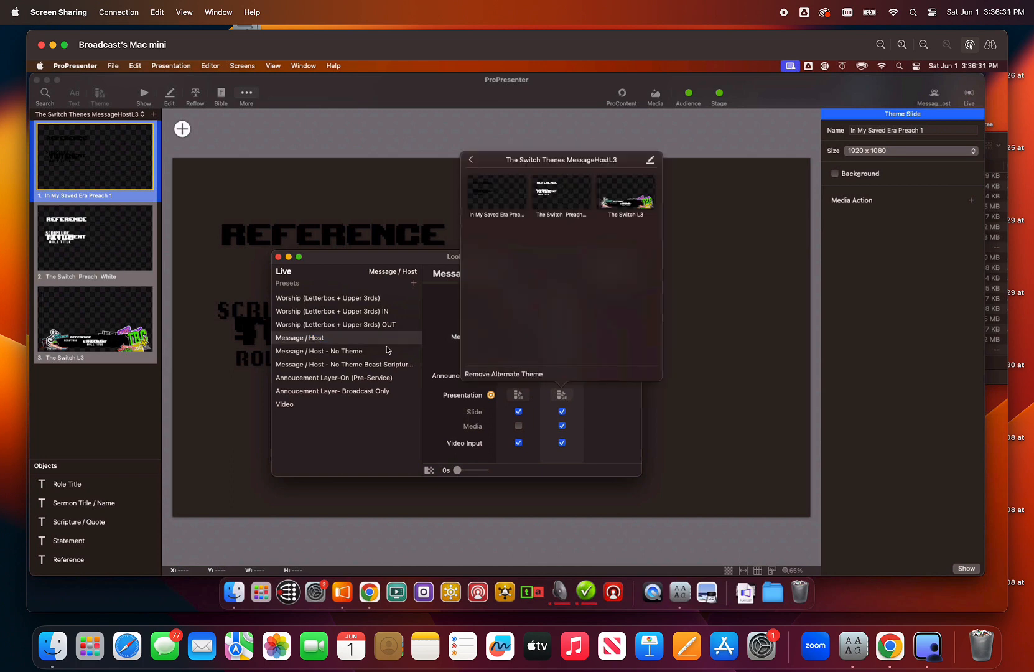
pyautogui.click(352, 345)
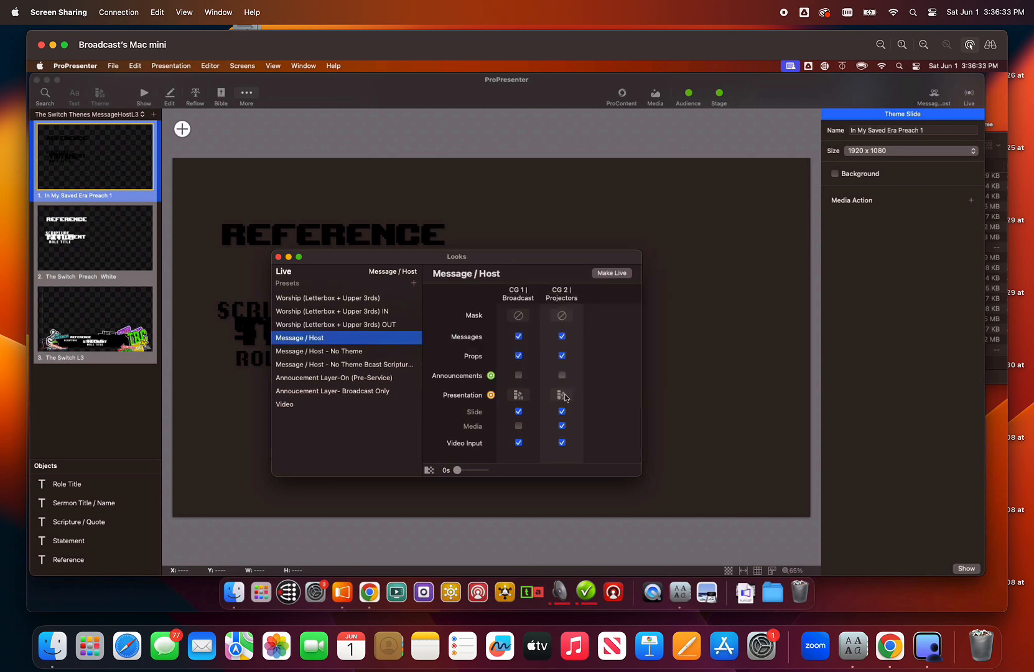
pyautogui.click(565, 397)
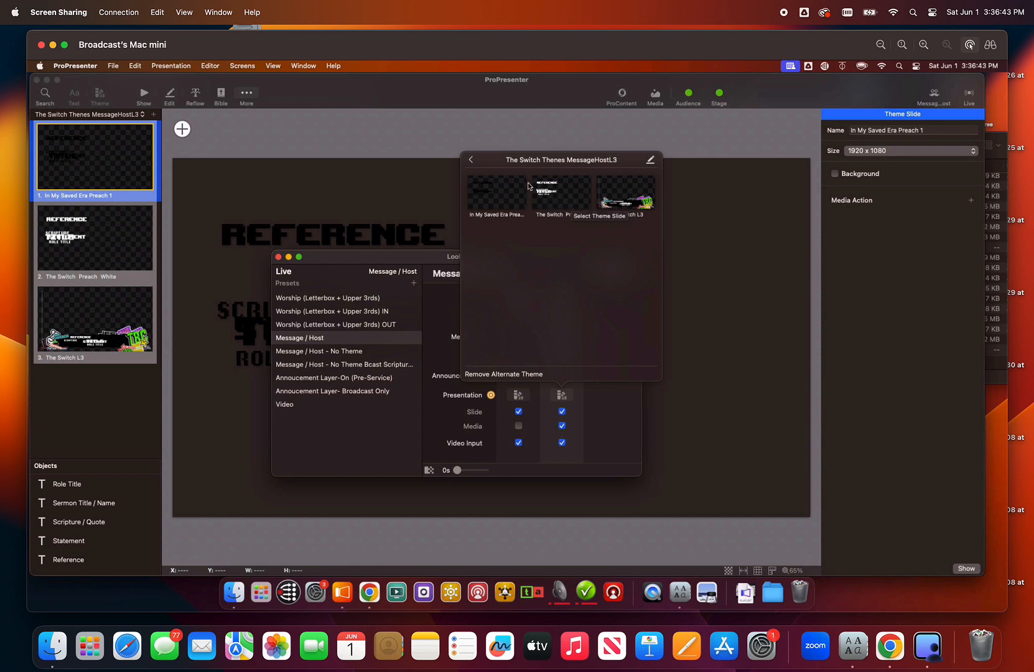
pyautogui.click(560, 201)
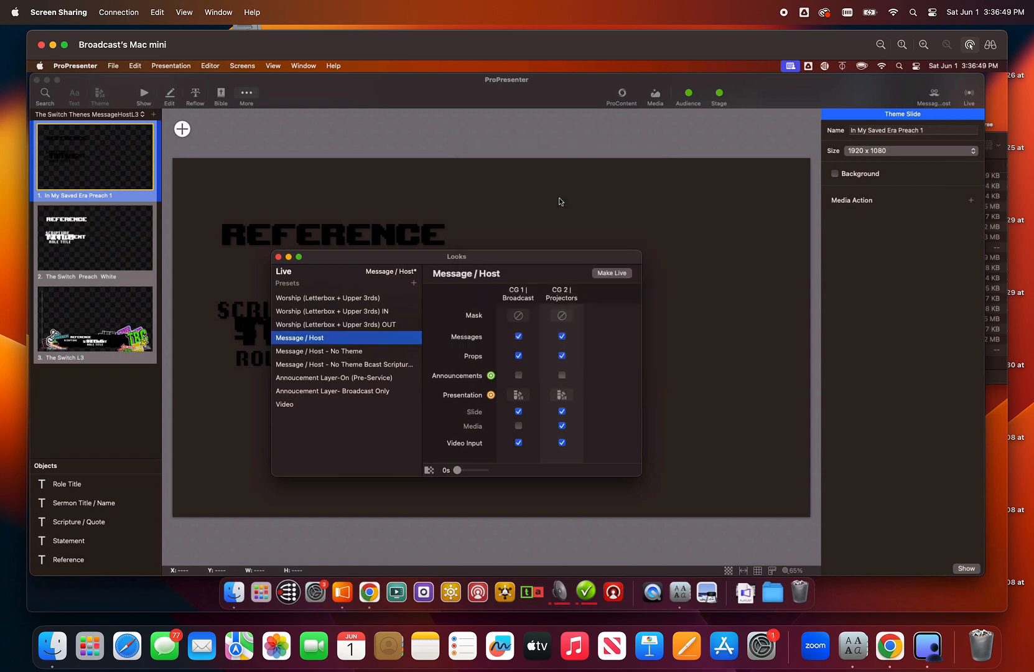
# - Return to the show view and present slide 2 again to check its theme on the projector output
pyautogui.click(144, 94)
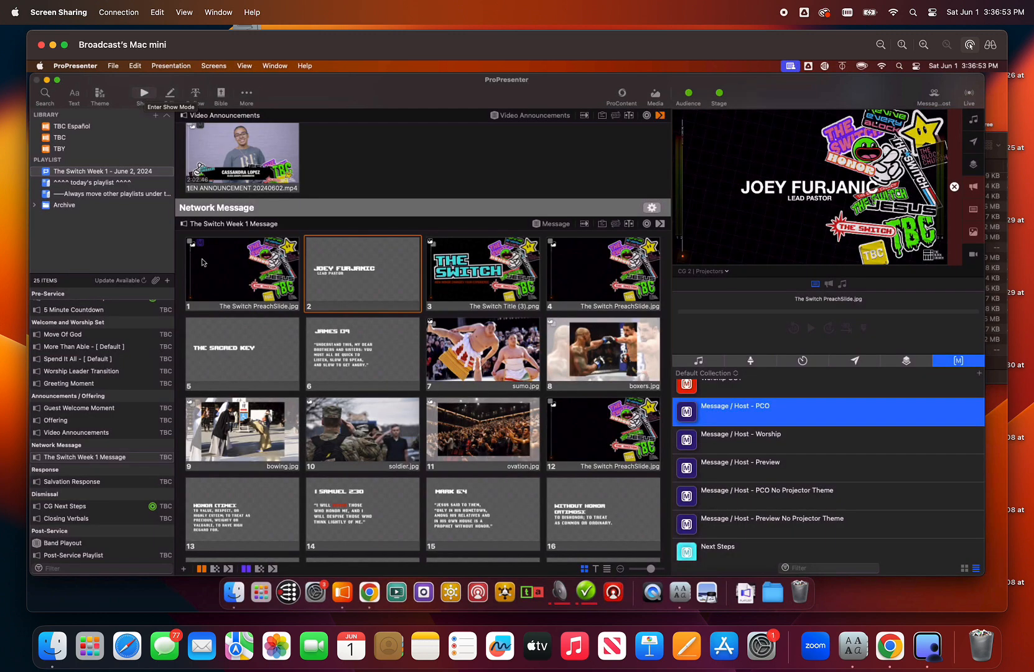
pyautogui.click(371, 288)
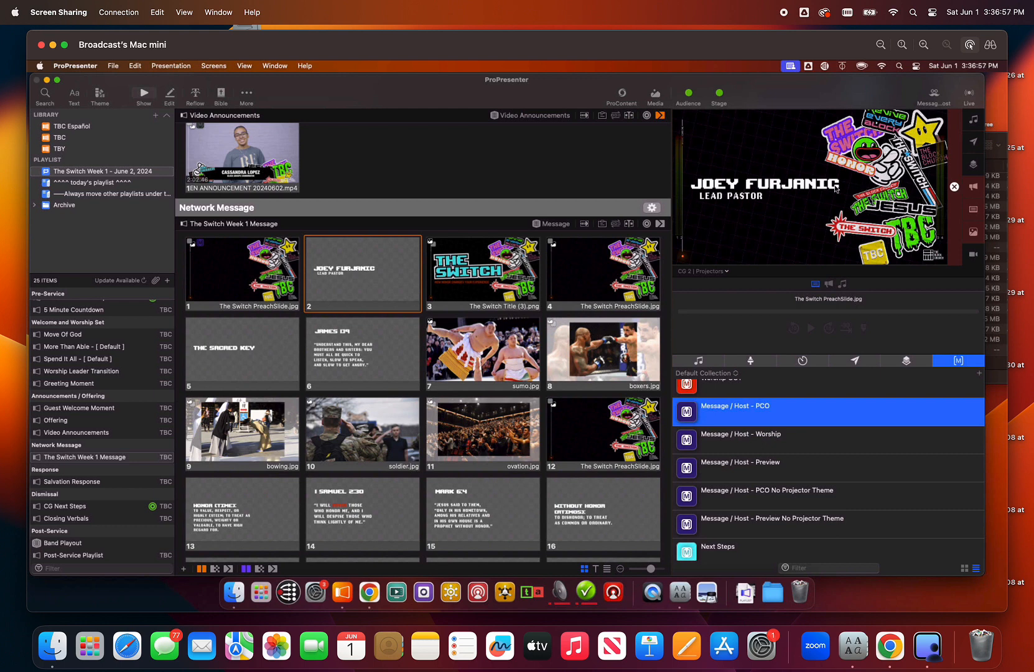
# - Open slide 2 for editing and apply the first 2024 Easter Theme layout from the 2024 Easter Sermon Theme
pyautogui.scroll(-2, 411, 372)
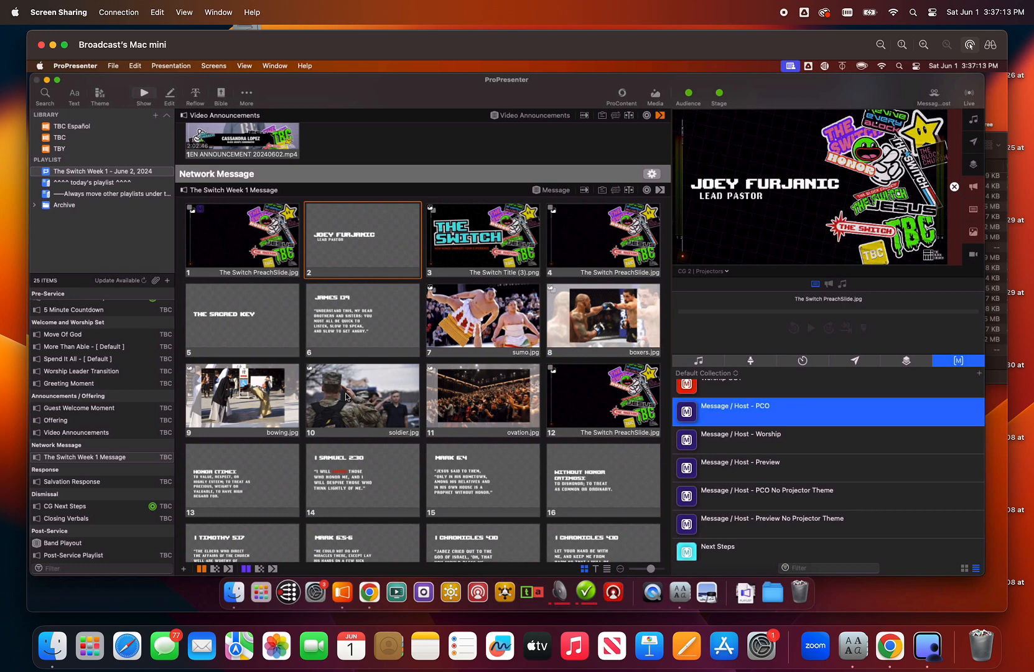
pyautogui.rightClick(346, 250)
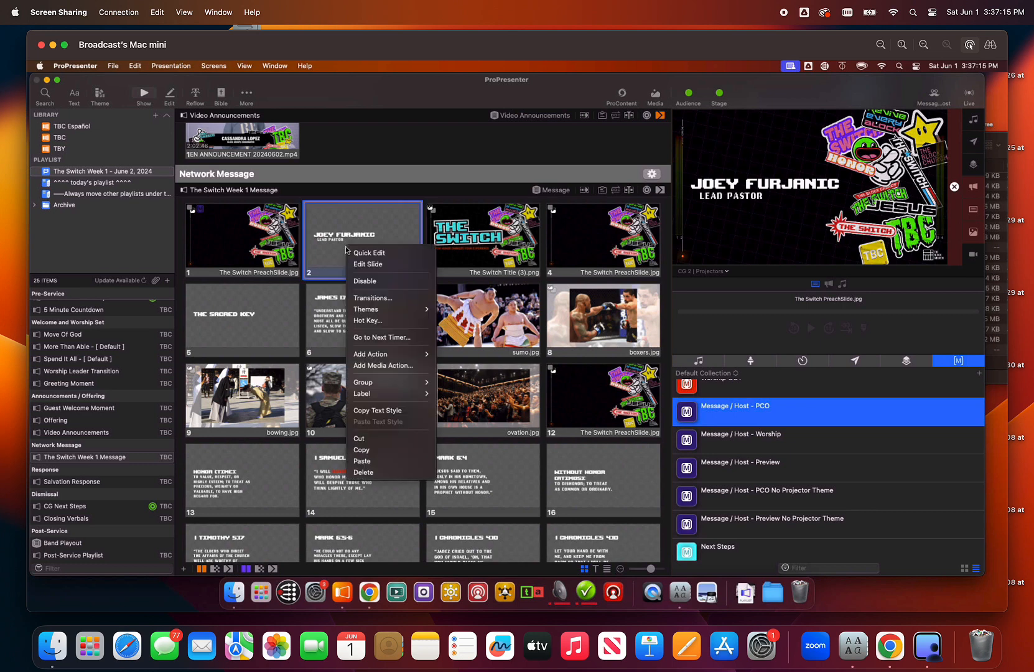
pyautogui.click(377, 272)
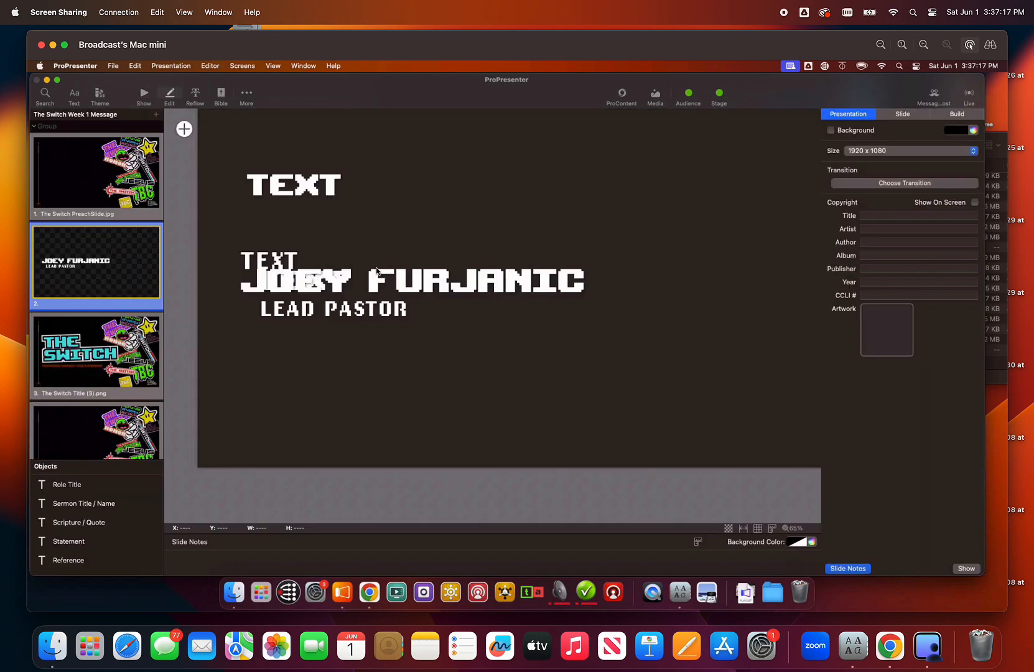
pyautogui.rightClick(105, 259)
pyautogui.moveTo(150, 270)
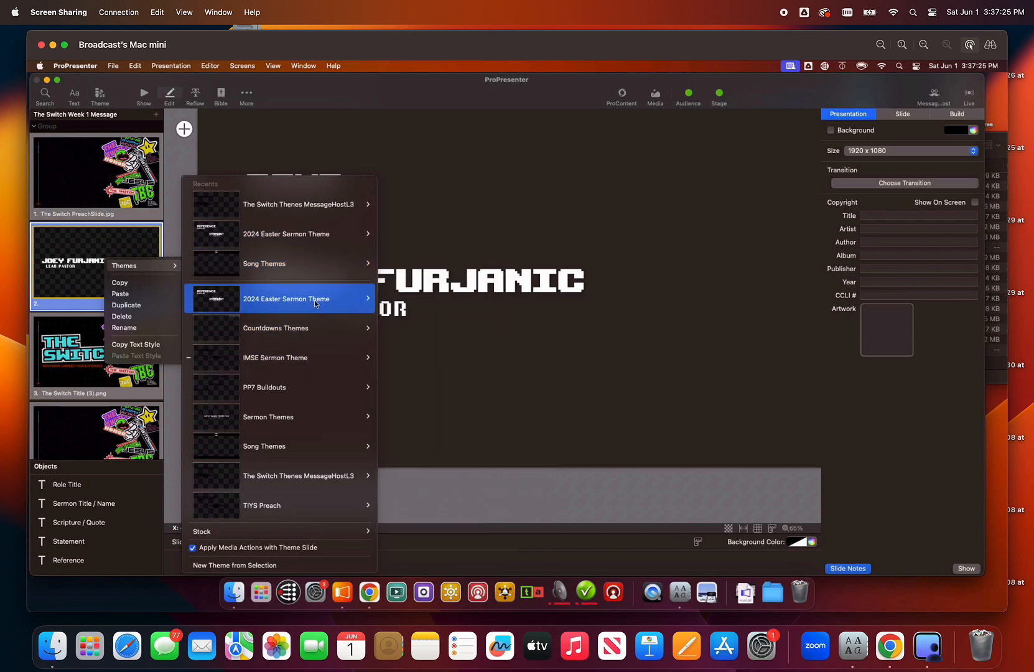
pyautogui.moveTo(330, 301)
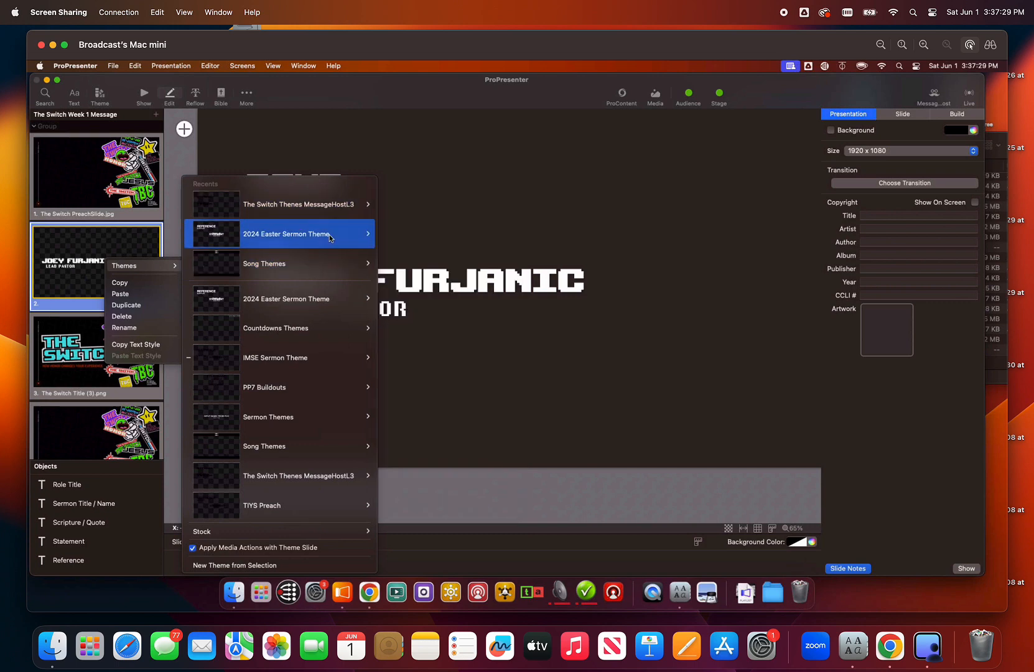
pyautogui.moveTo(330, 241)
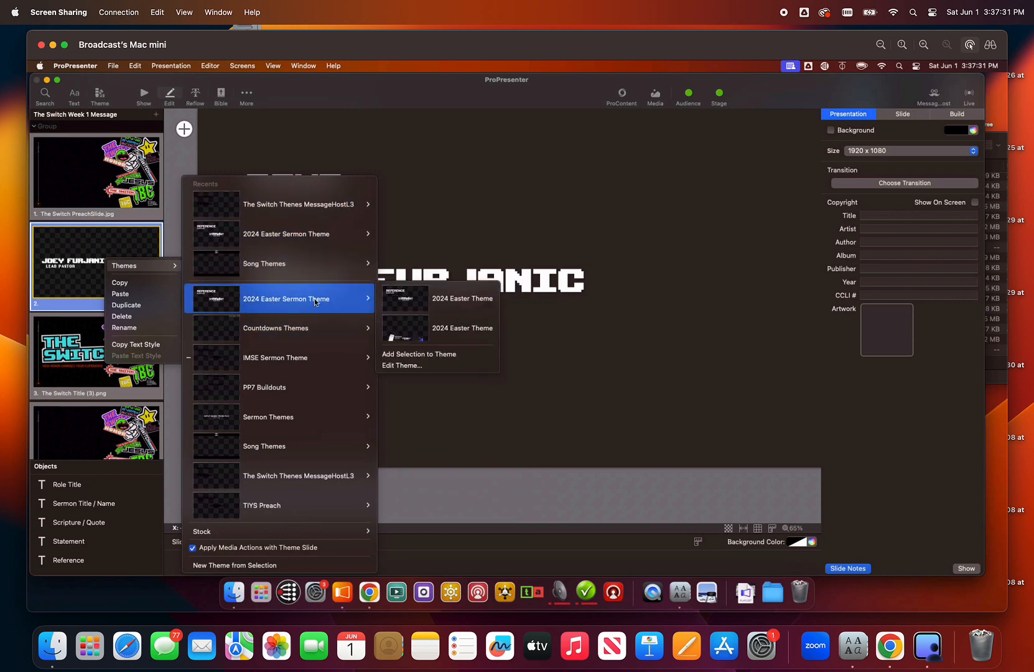
pyautogui.click(413, 308)
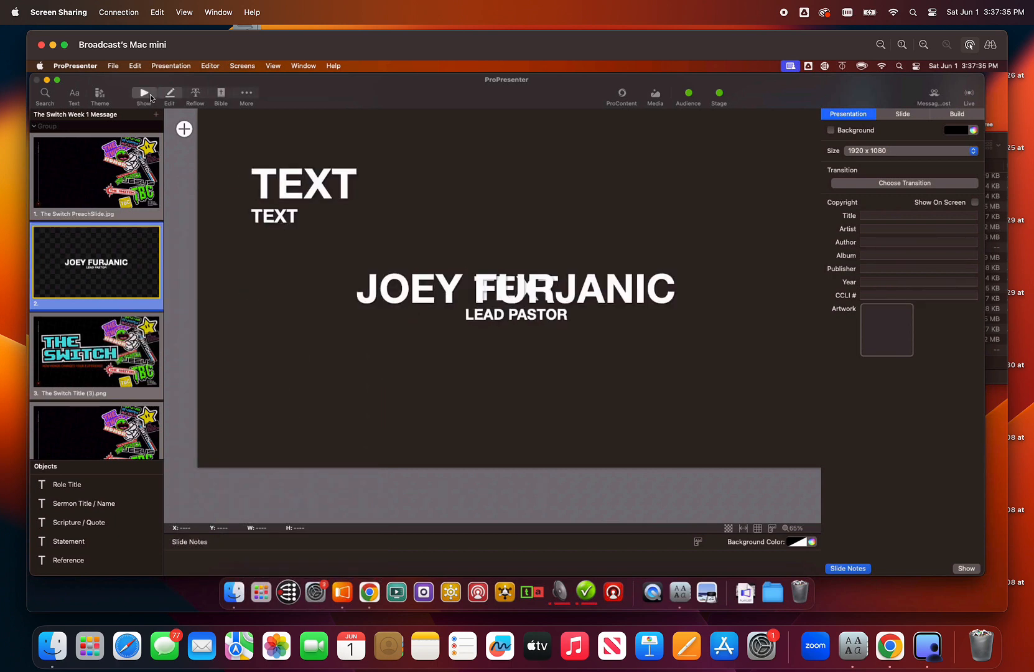
# - Return to the show view and present slides 1 and 2 to check the text style on the projector output
pyautogui.click(150, 97)
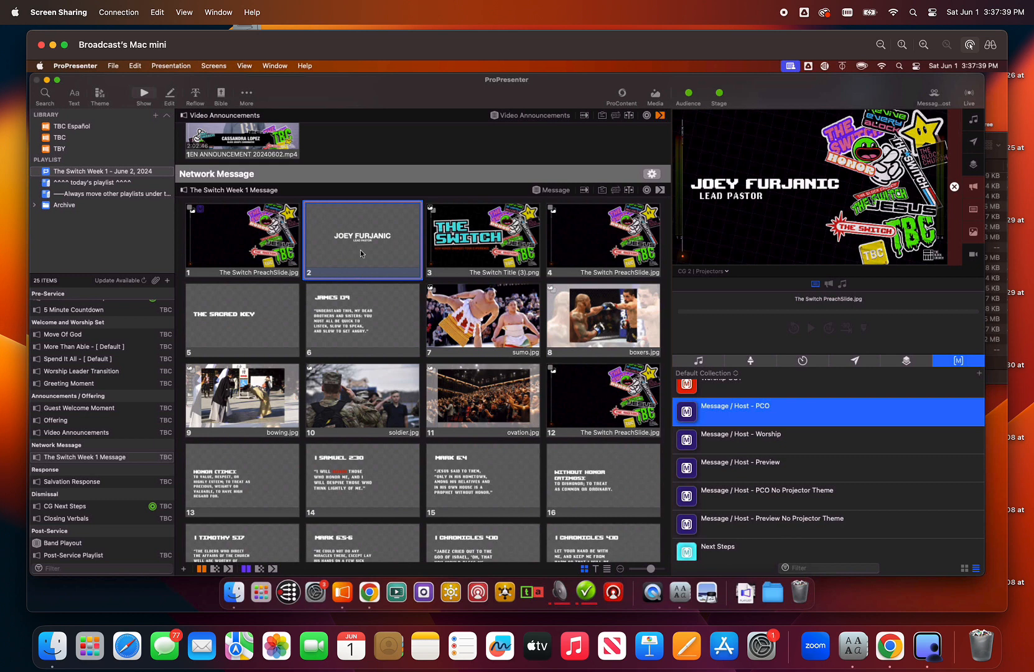
pyautogui.click(230, 260)
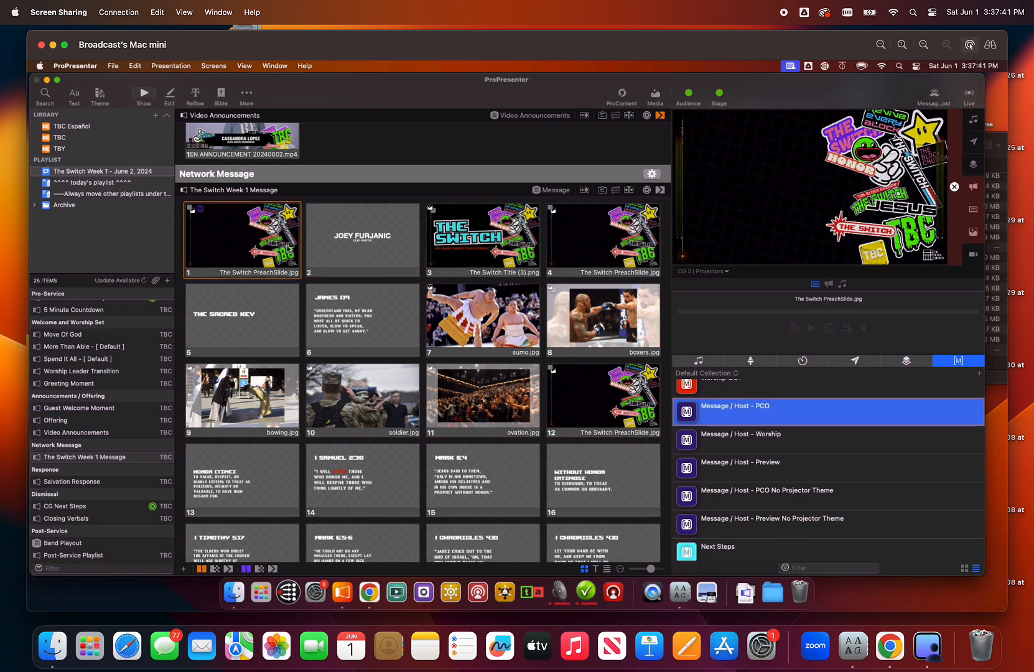
pyautogui.click(351, 245)
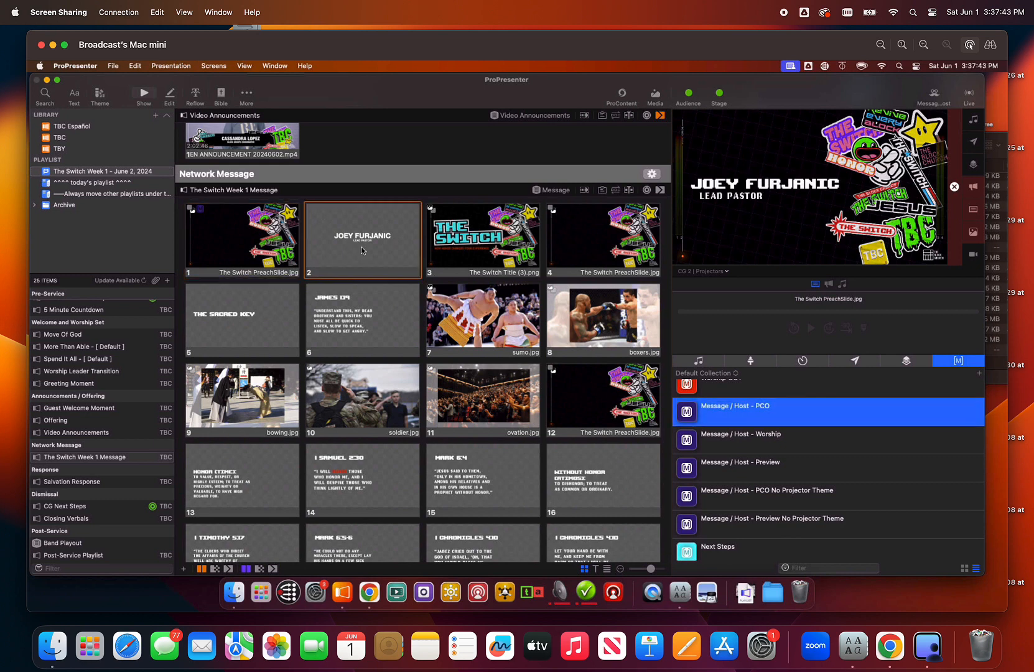
# - Apply The Switch Preach White theme from The Switch Thenes MessageHostL3 to slide 2
pyautogui.rightClick(362, 247)
pyautogui.moveTo(411, 309)
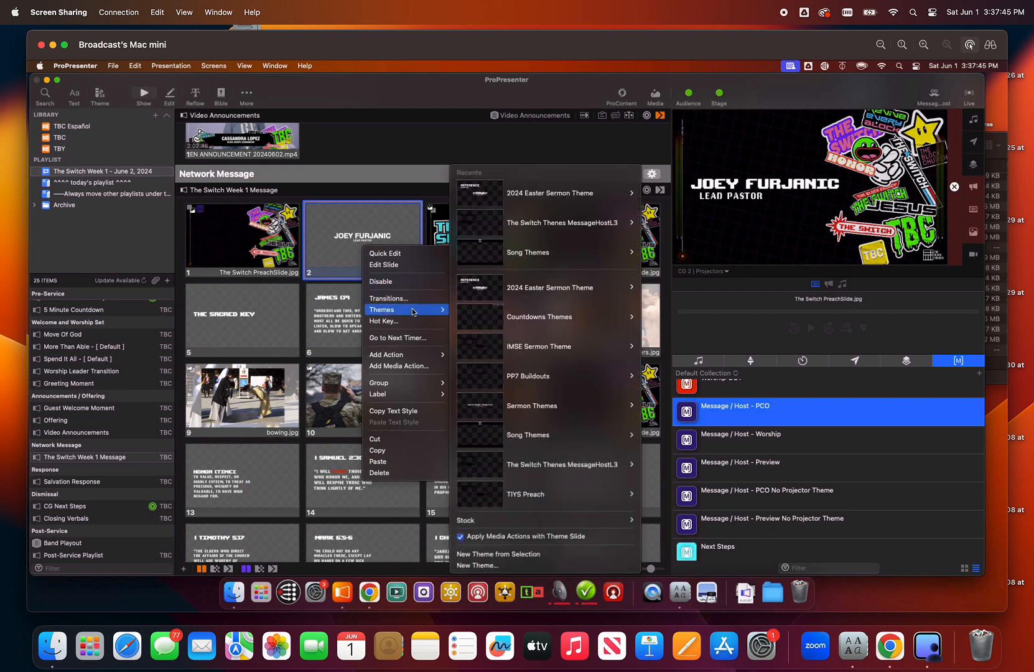
pyautogui.moveTo(539, 297)
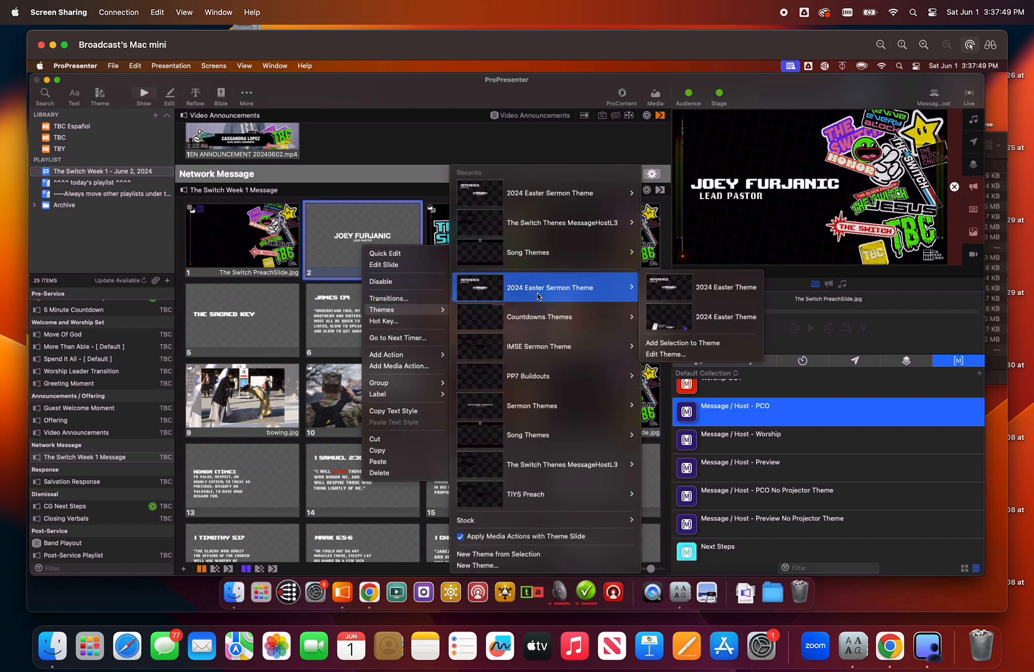
pyautogui.moveTo(560, 222)
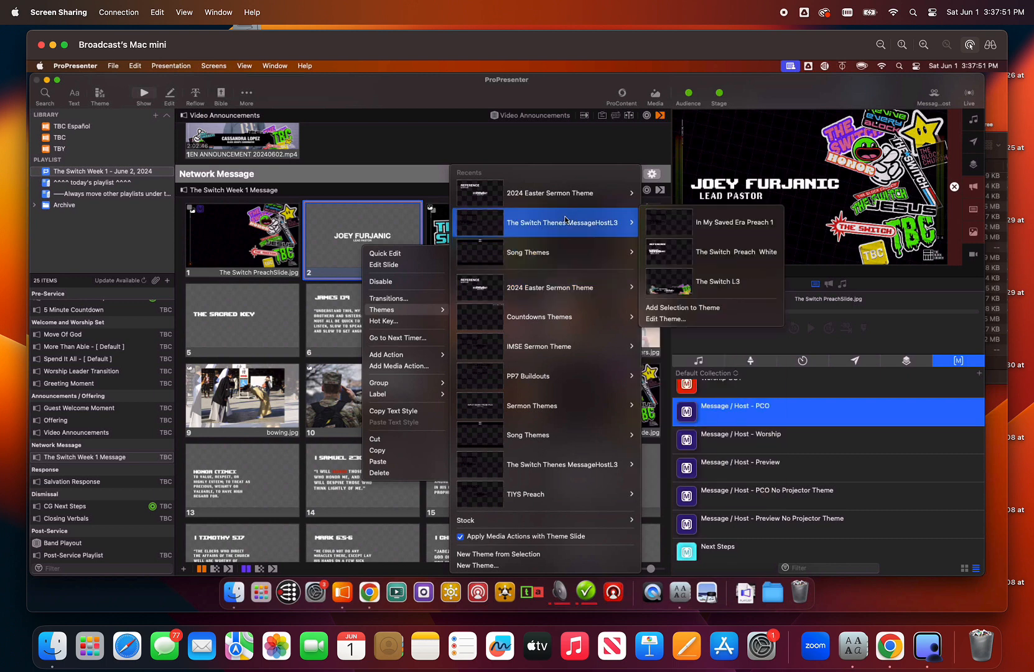
pyautogui.click(706, 250)
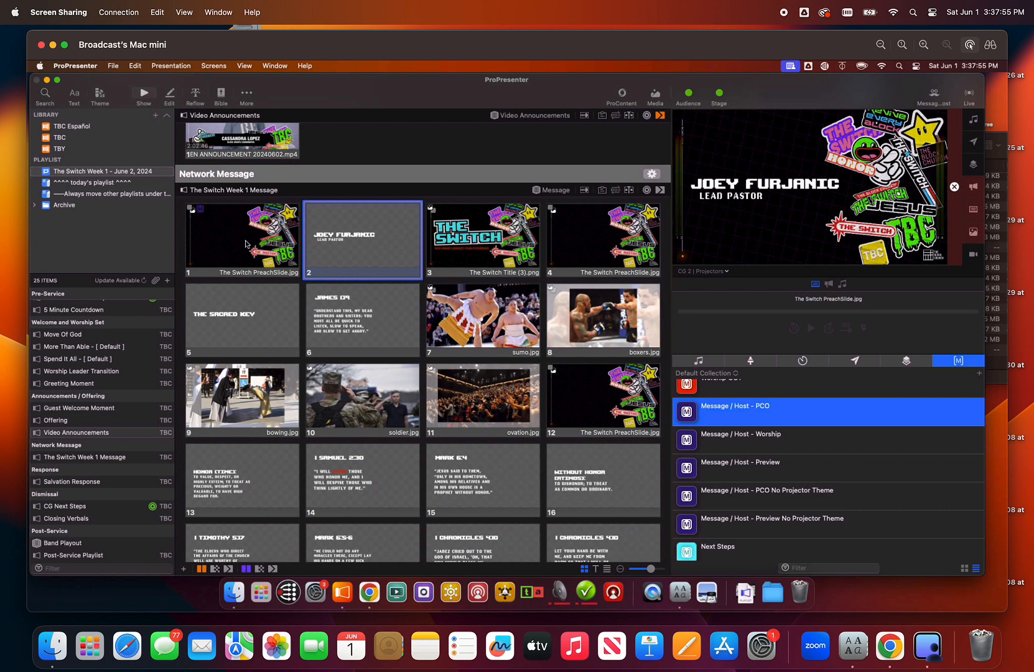
# - Present slides 2 through 16 one after another to check their text and artwork on the projector output
pyautogui.click(349, 241)
pyautogui.scroll(-2, 303, 307)
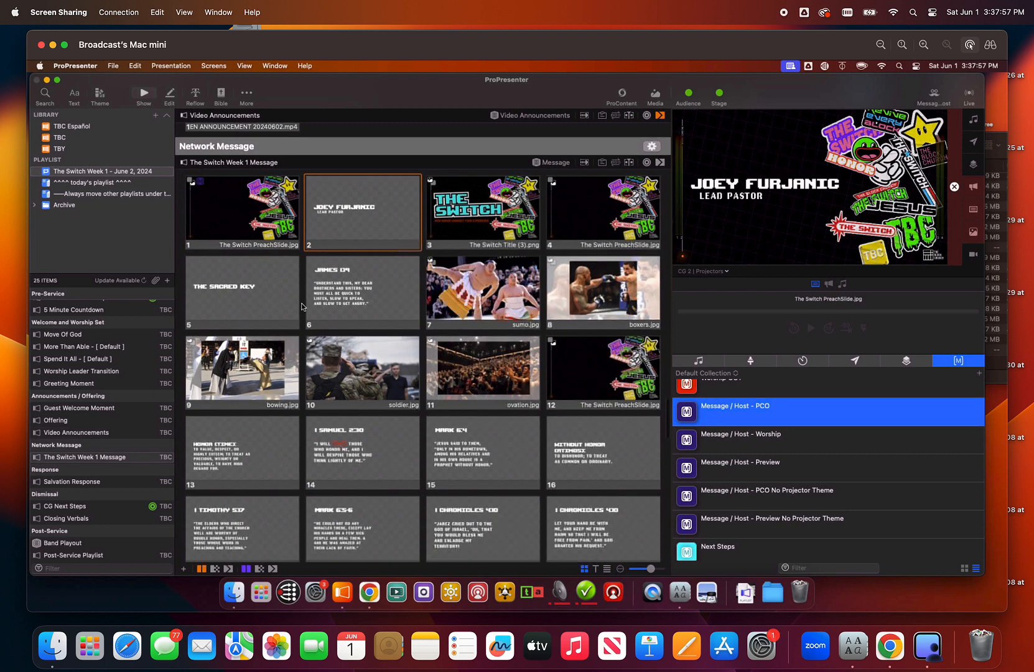
pyautogui.scroll(-3, 303, 307)
pyautogui.scroll(2, 321, 307)
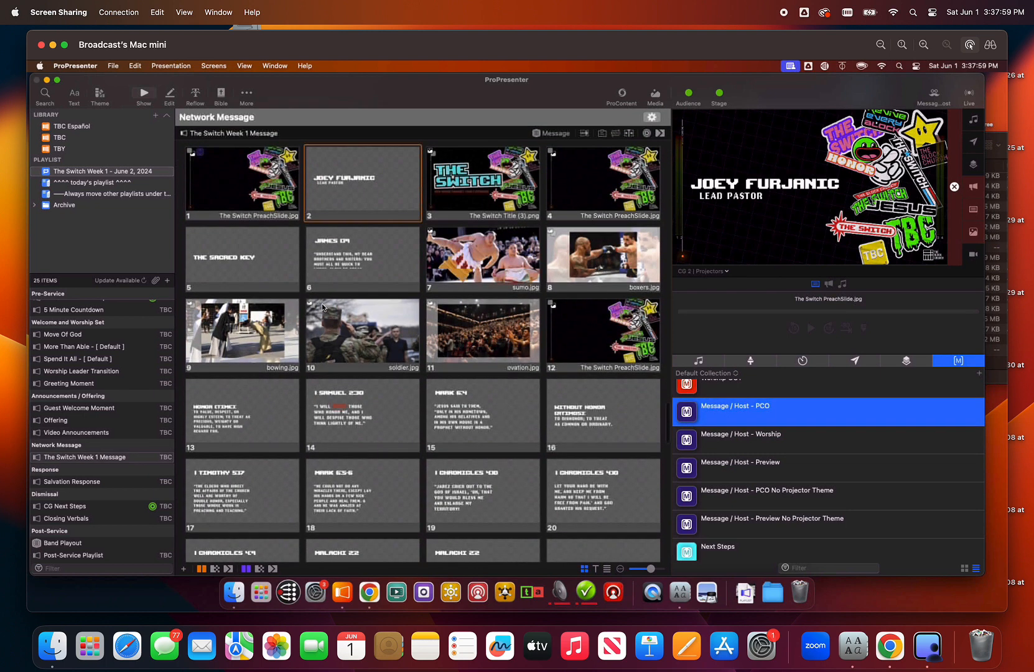
pyautogui.press('Right')
pyautogui.press('Right')
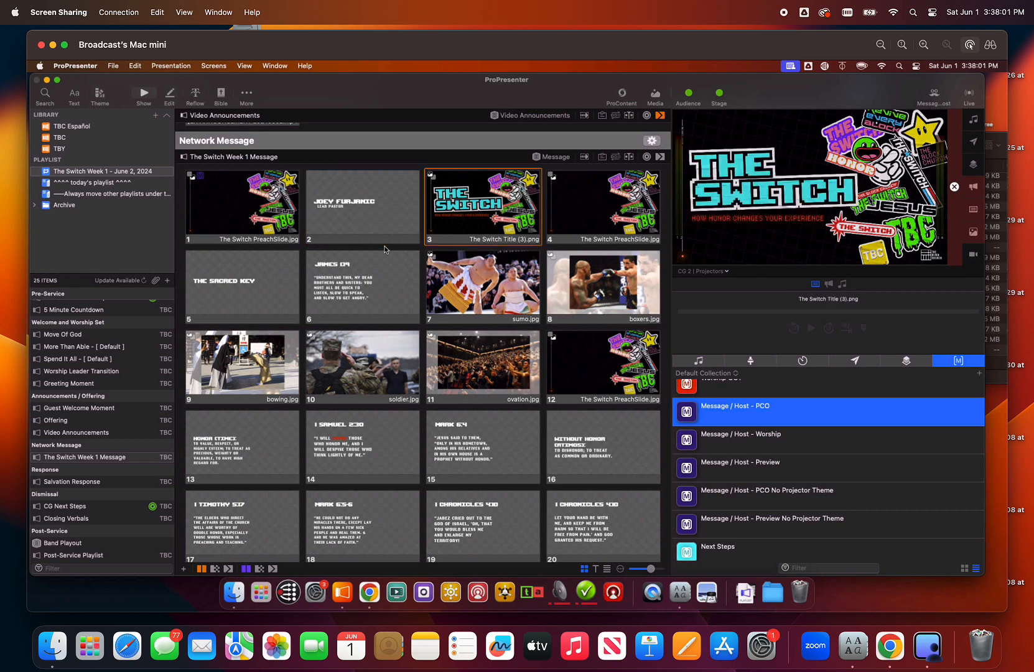
pyautogui.press('Right')
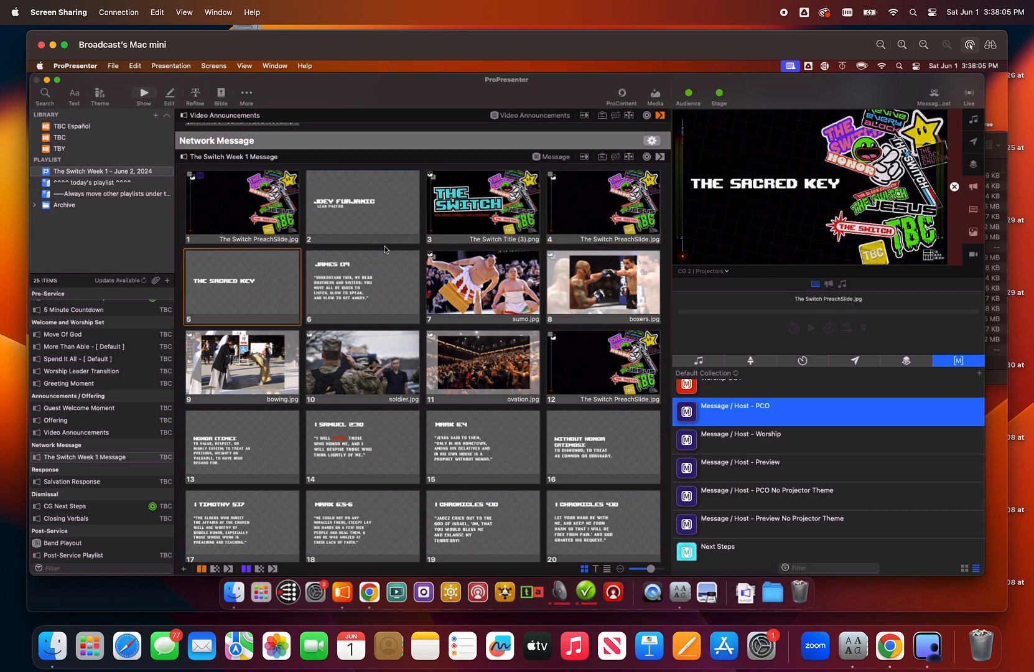
pyautogui.press('Right')
pyautogui.press('Right')
pyautogui.press('Right')
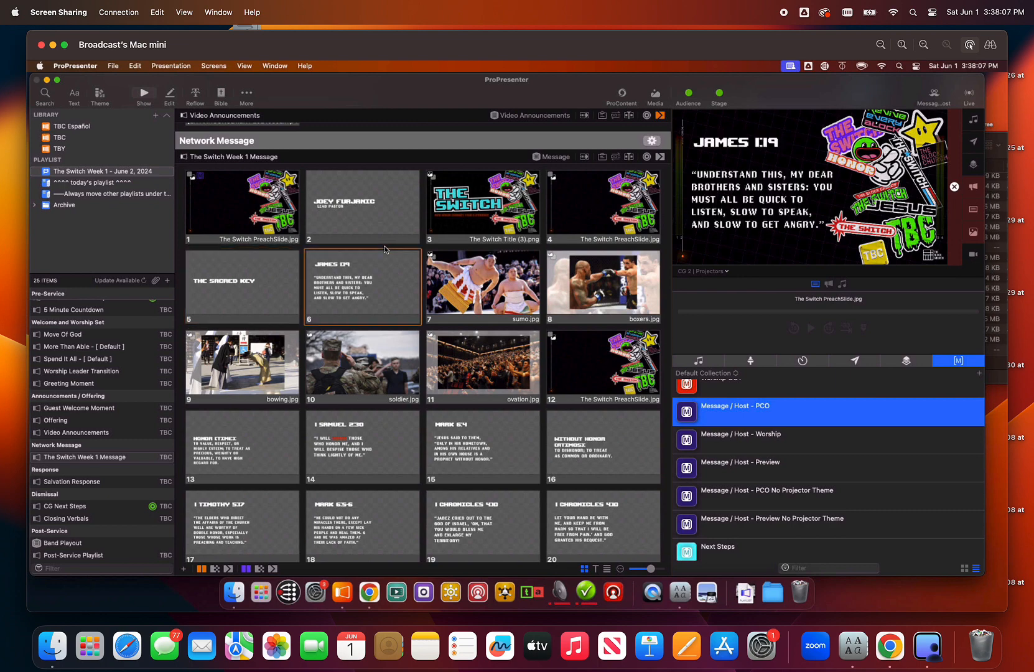
pyautogui.press('Right')
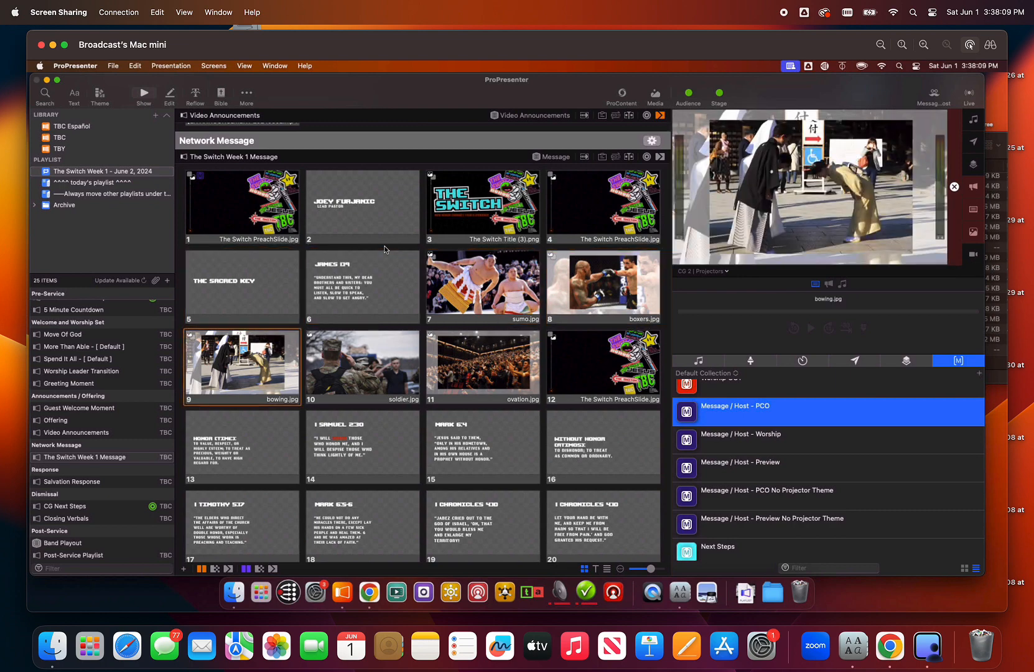
pyautogui.press('Right')
pyautogui.press('Right')
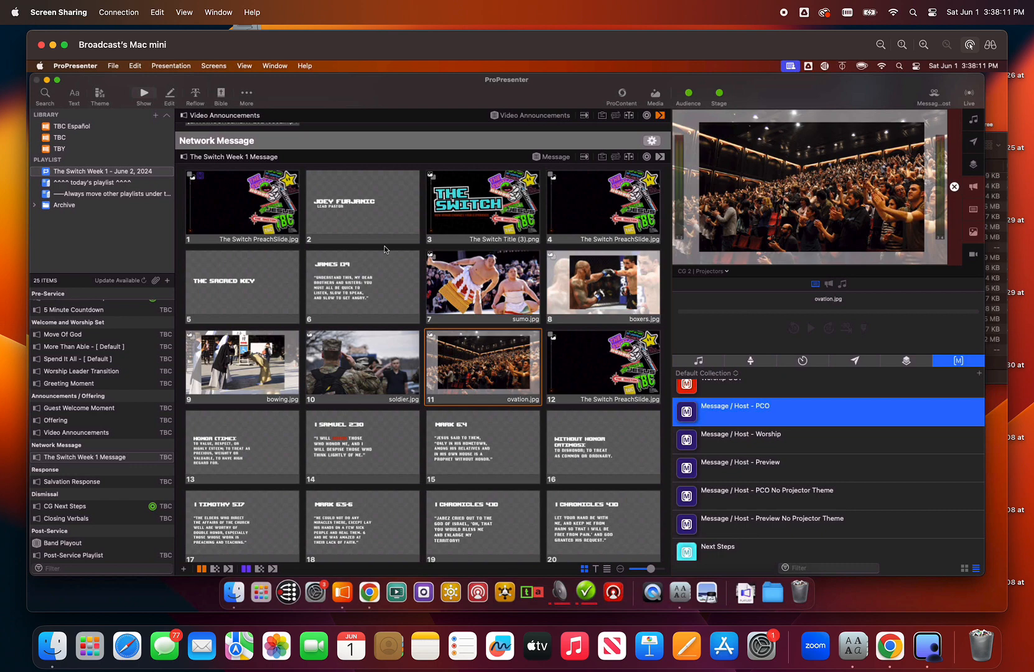
pyautogui.press('Right')
pyautogui.press('Right')
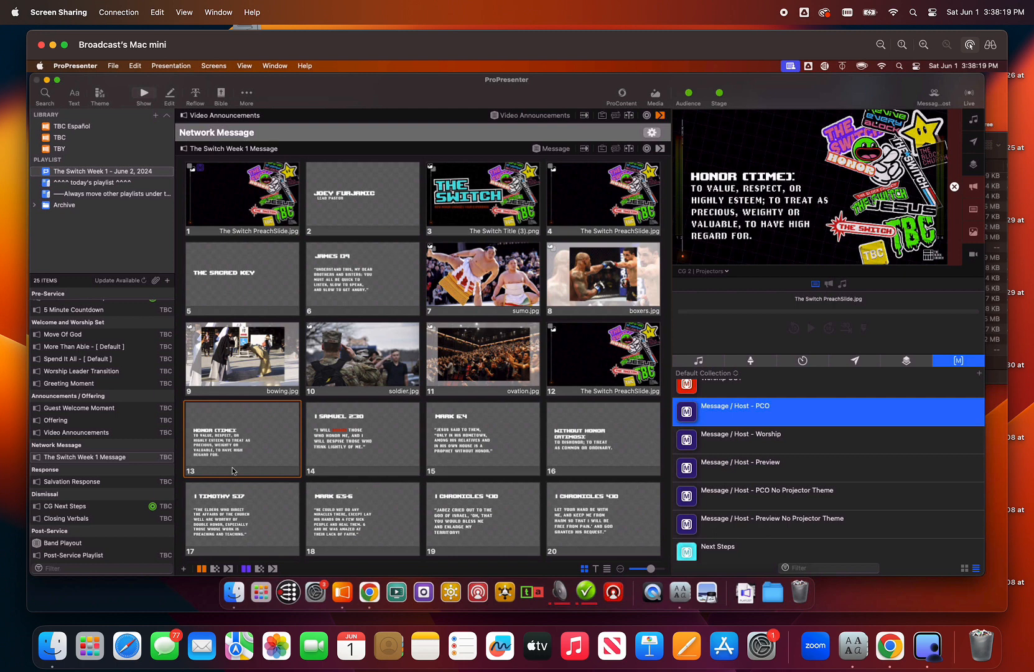
pyautogui.press('Right')
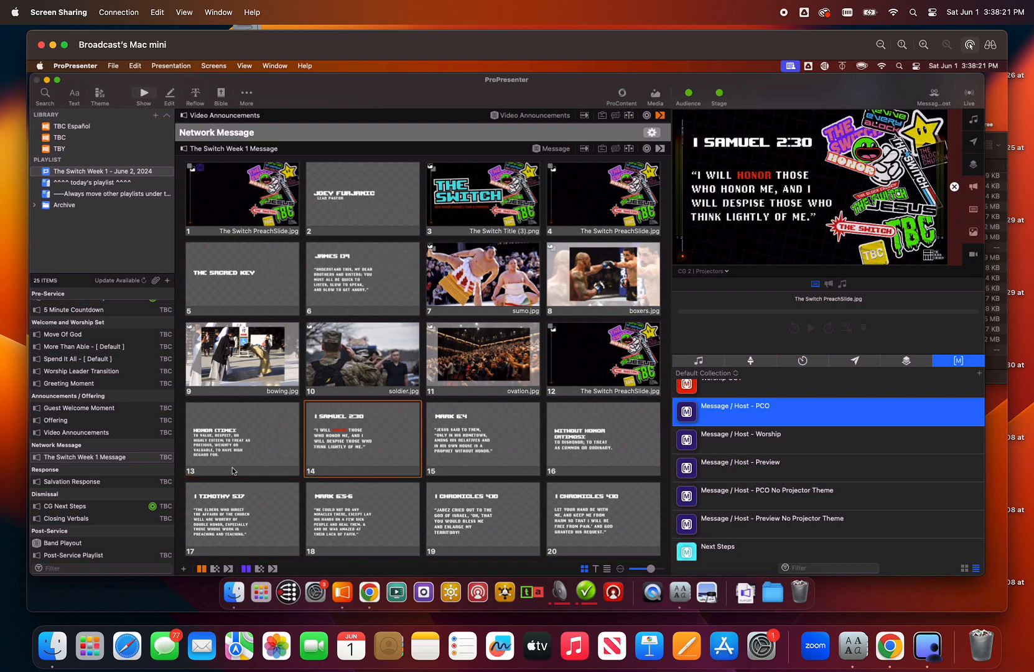
pyautogui.press('Right')
pyautogui.press('Right')
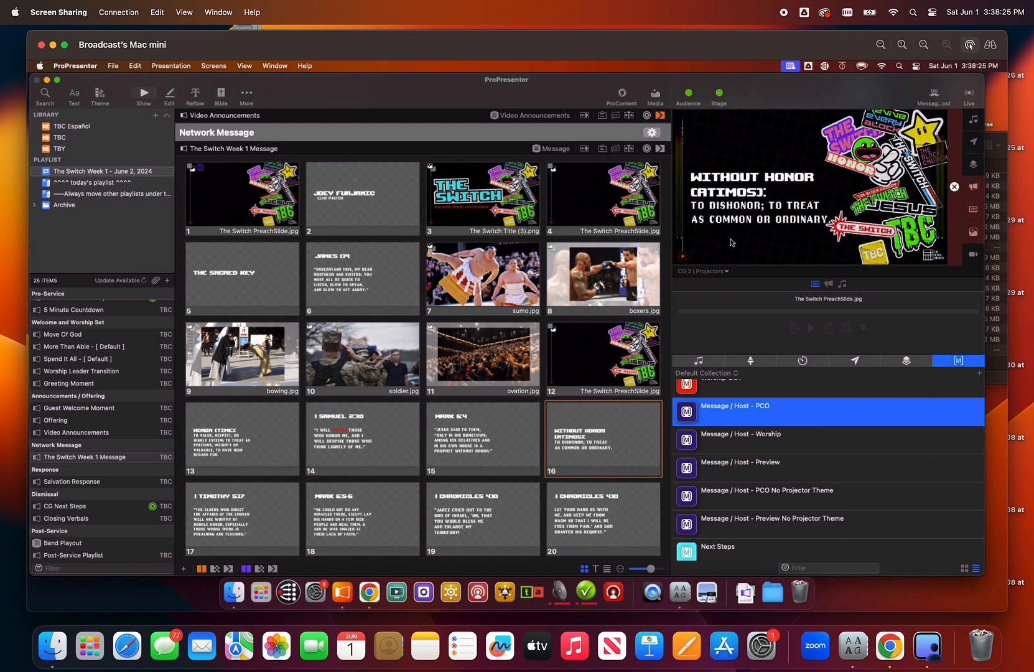
# - Present slides 17 to 19, 23 and 24 to check whether their text fits beside the artwork
pyautogui.scroll(-2, 471, 524)
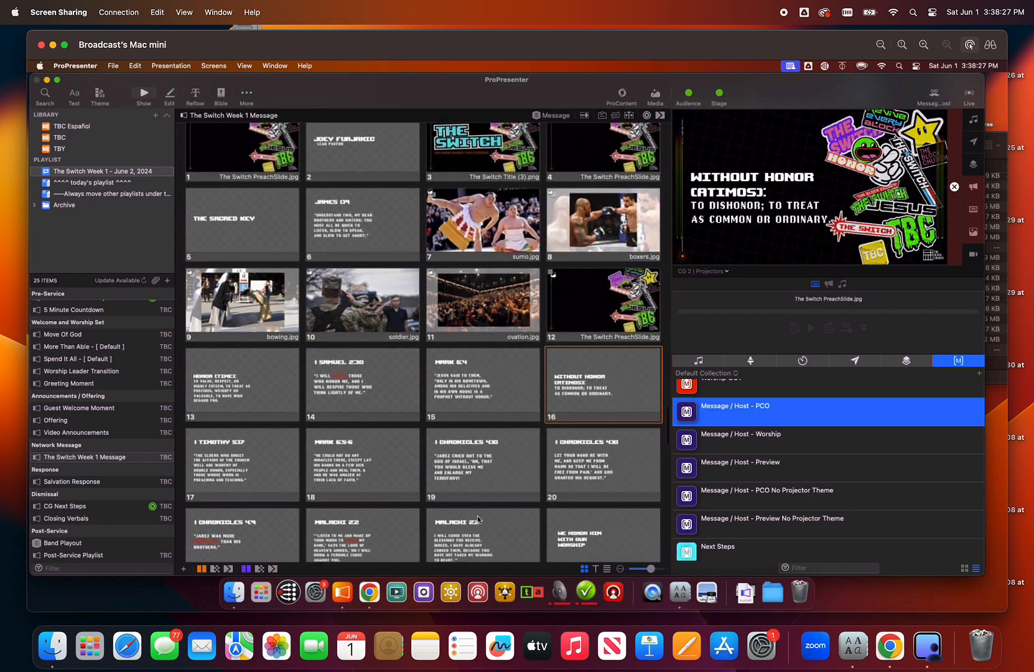
pyautogui.press('Right')
pyautogui.press('Right')
pyautogui.press('Right')
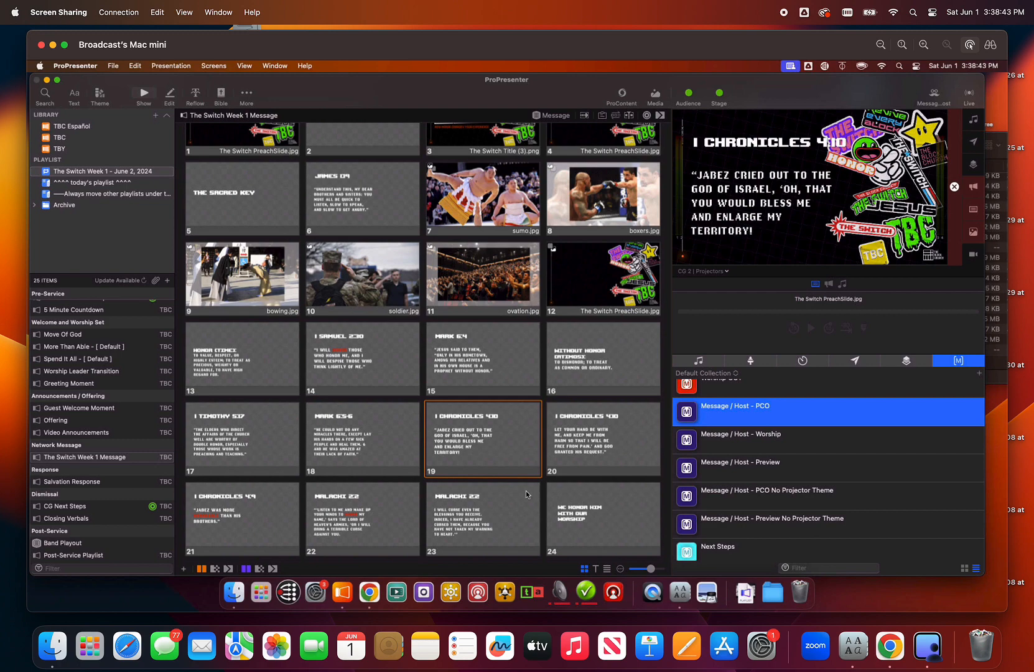
pyautogui.click(498, 512)
pyautogui.click(590, 523)
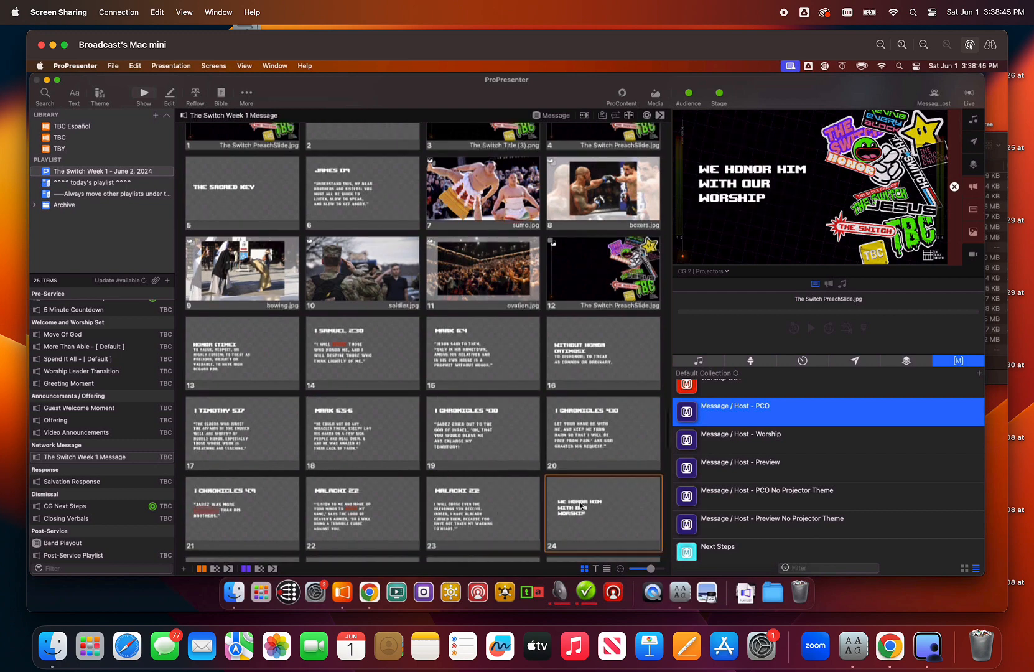
# - Select slide 13 and open the Theme Editor
pyautogui.scroll(2, 393, 359)
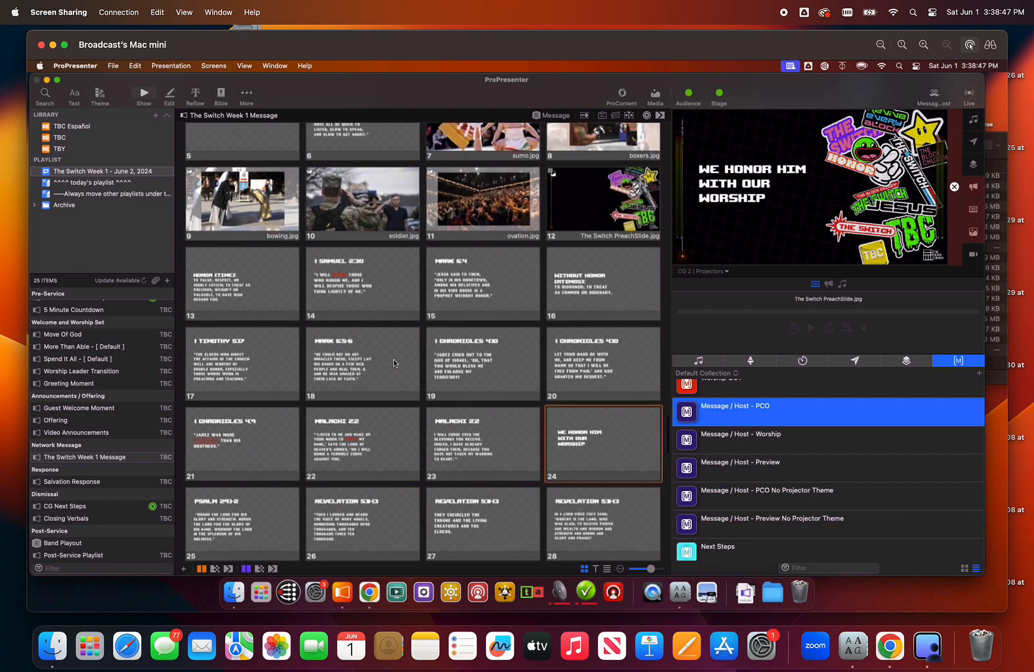
pyautogui.rightClick(217, 286)
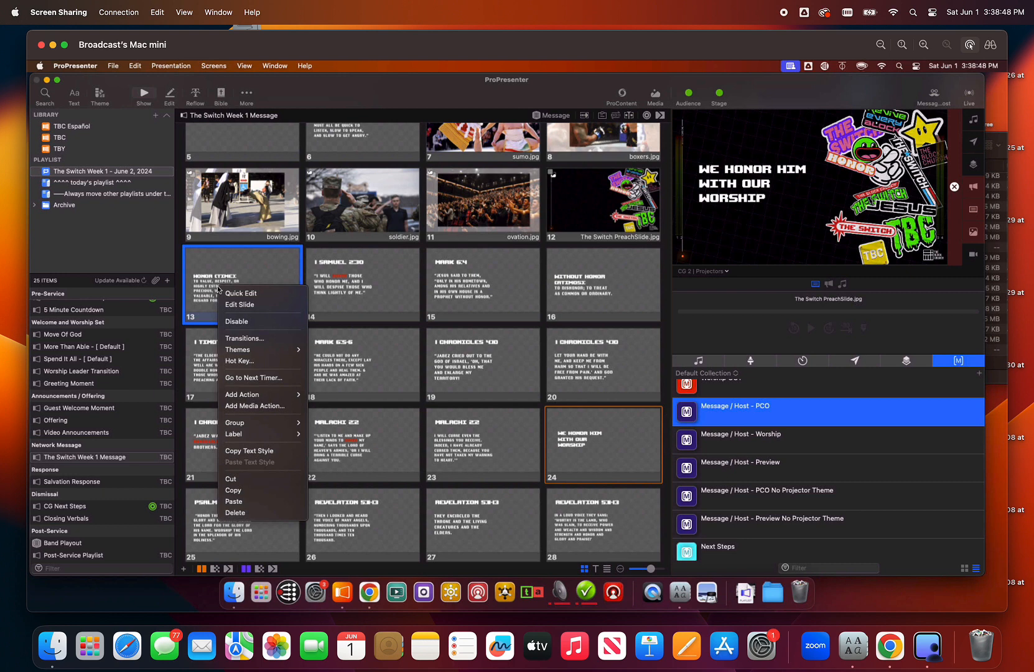
pyautogui.click(322, 93)
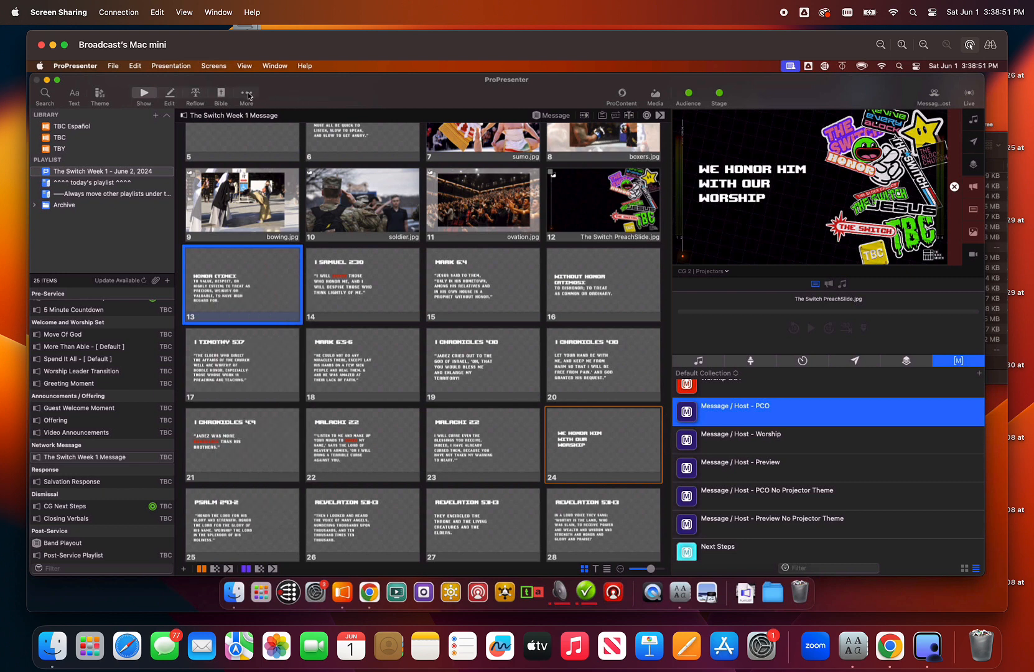
pyautogui.click(247, 93)
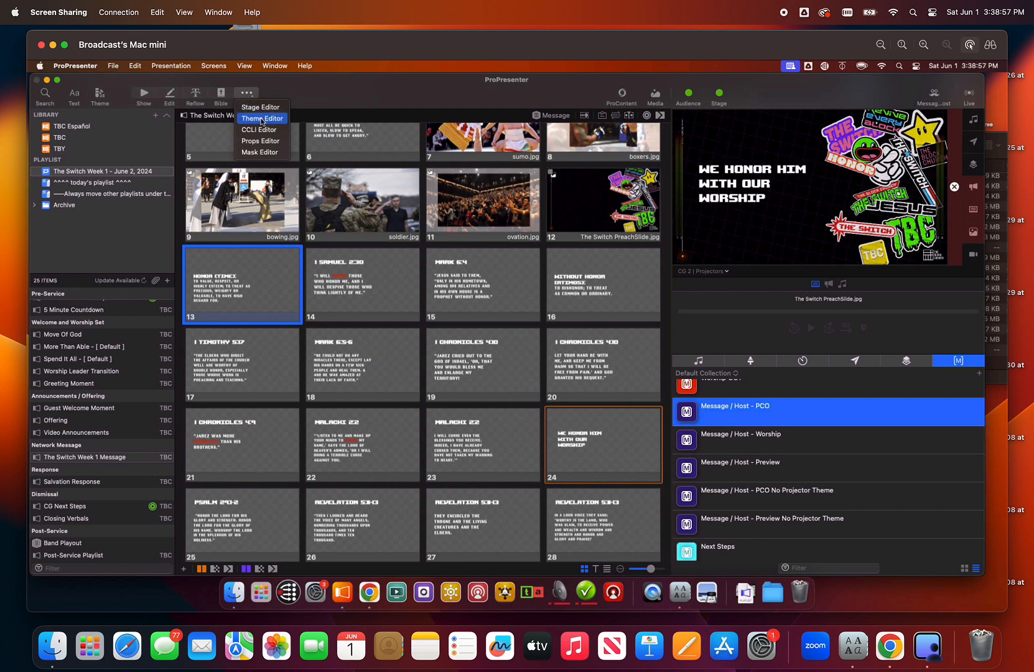
pyautogui.click(262, 119)
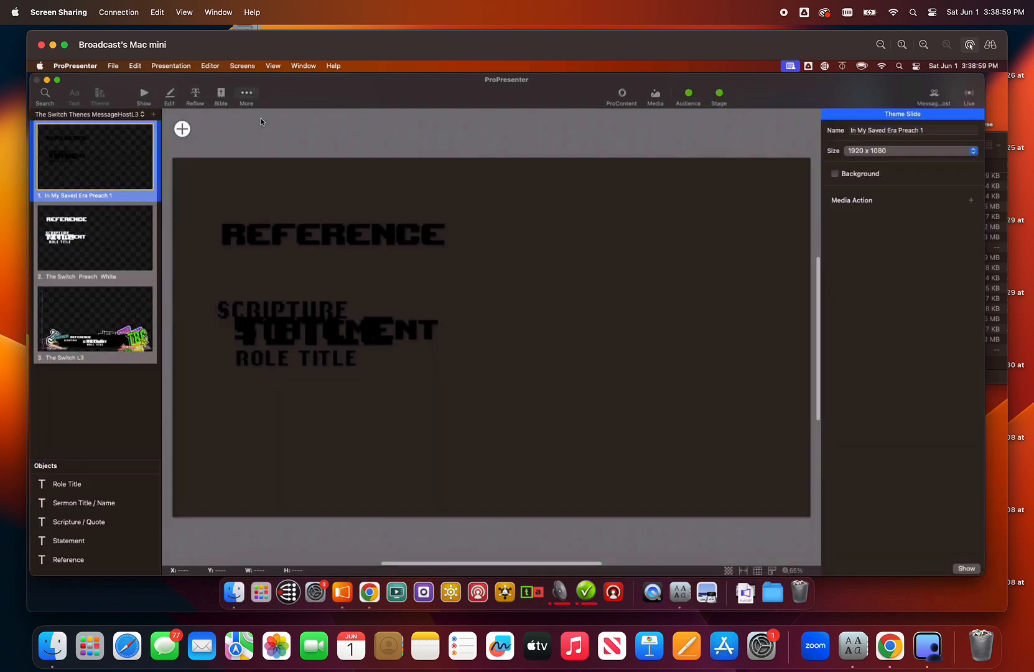
# - Enlarge the Statement text box on The Switch Preach White theme slide upward and downward to about 949 by 466
pyautogui.click(111, 114)
pyautogui.scroll(10, 106, 84)
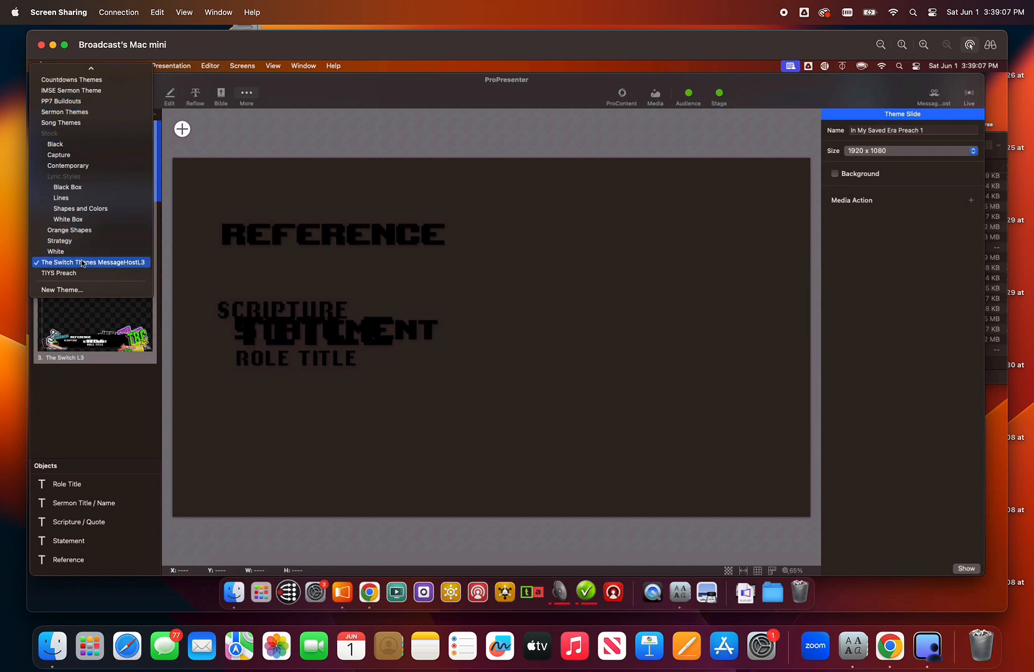
pyautogui.click(82, 263)
pyautogui.click(93, 239)
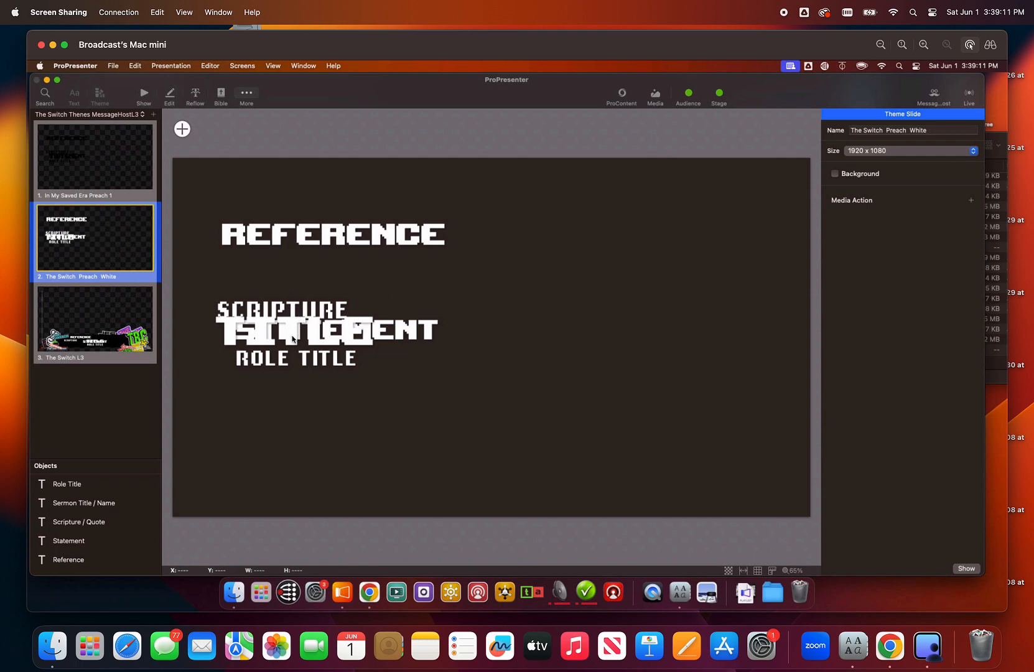
pyautogui.click(76, 544)
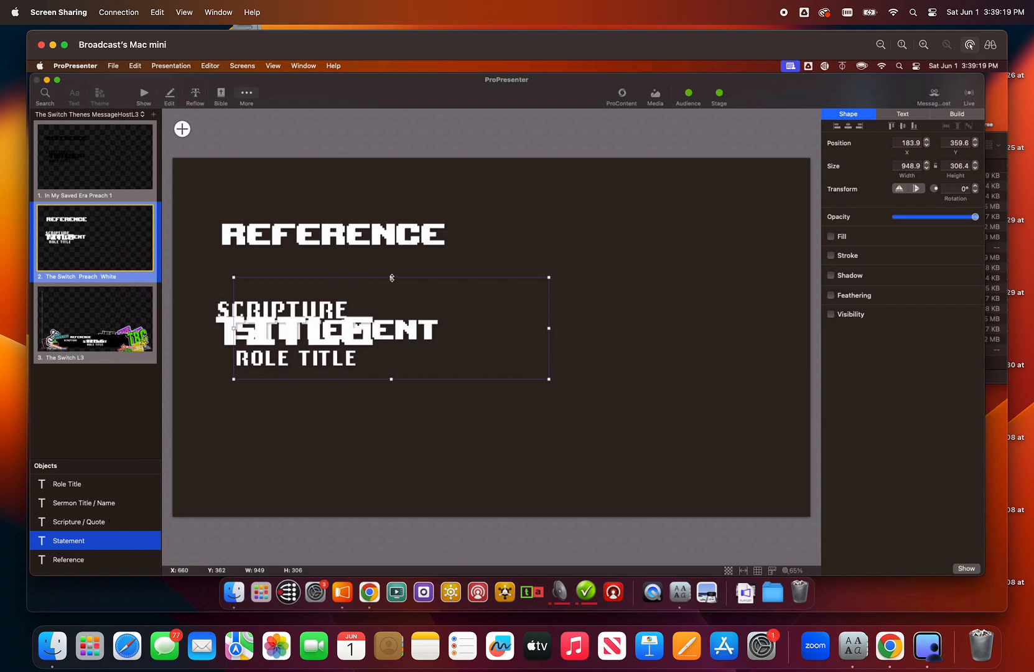
pyautogui.moveTo(392, 277); pyautogui.dragTo(391, 244)
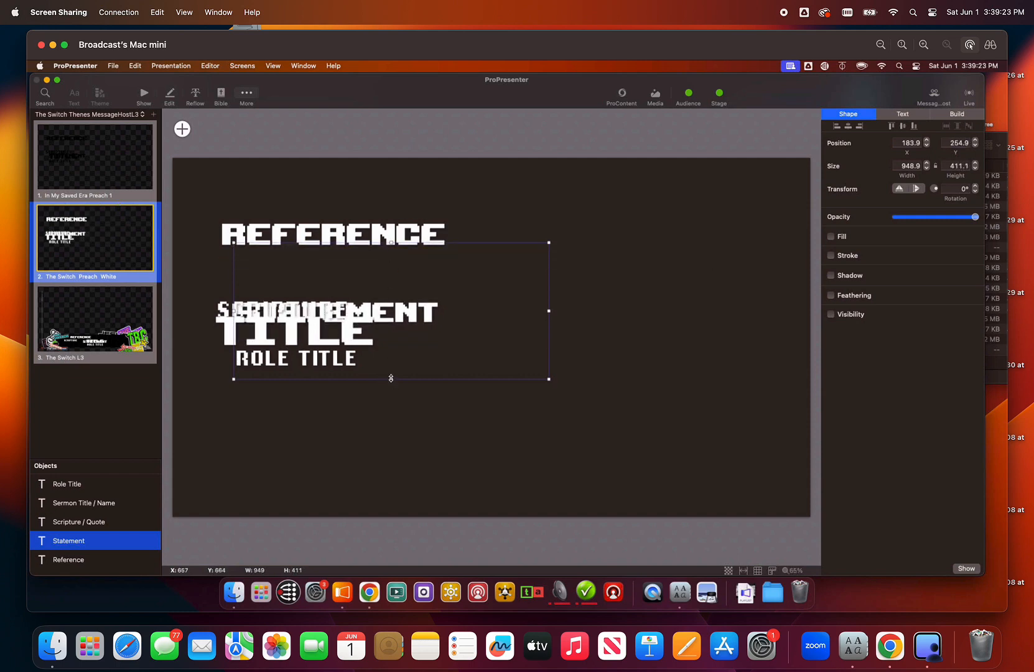
pyautogui.moveTo(391, 378); pyautogui.dragTo(391, 397)
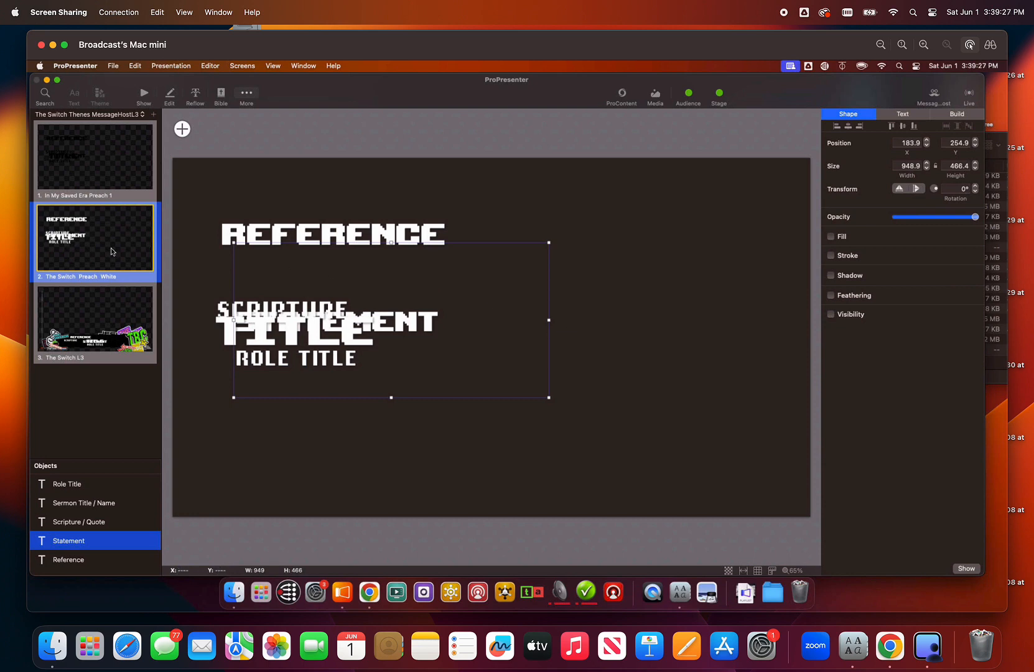
# - Narrow the theme slide's Reference text box to a width of about 1100 and return to the presentation's slides
pyautogui.click(341, 235)
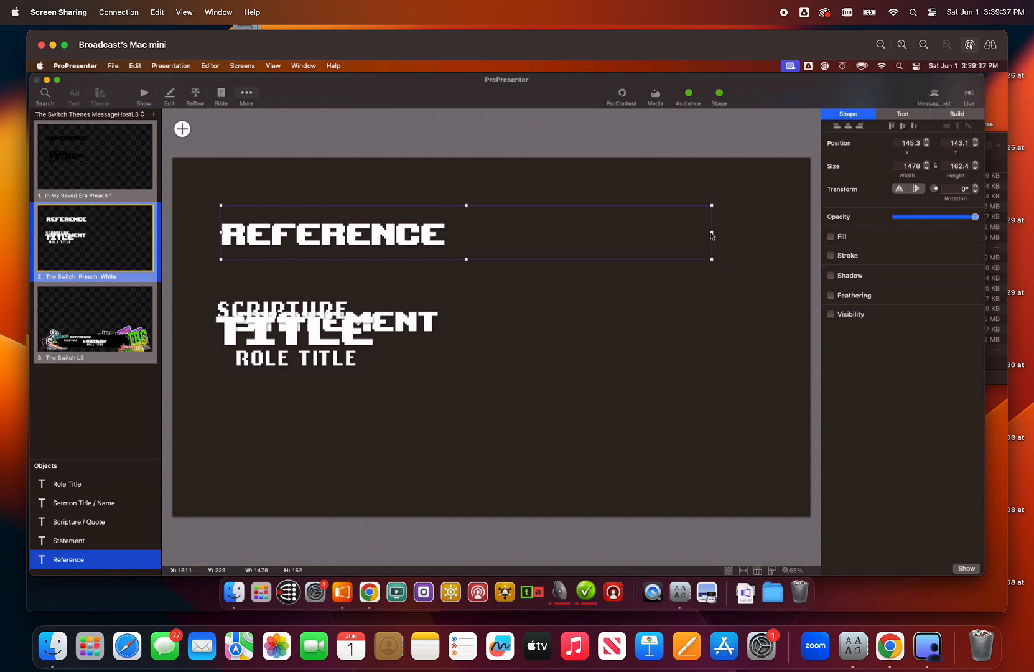
pyautogui.moveTo(714, 233); pyautogui.dragTo(588, 231)
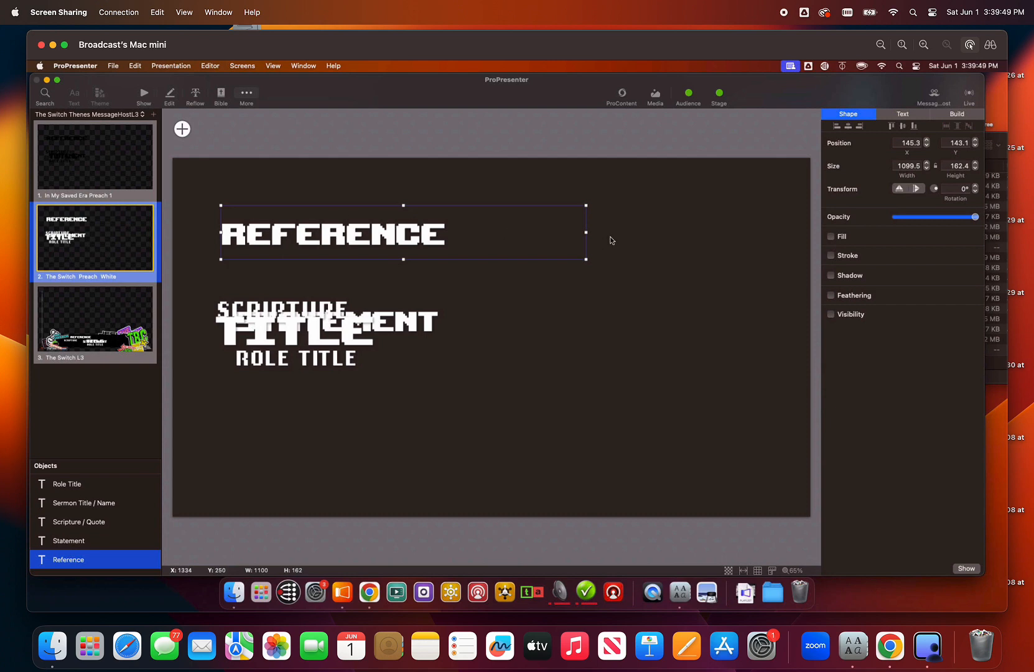
pyautogui.click(145, 96)
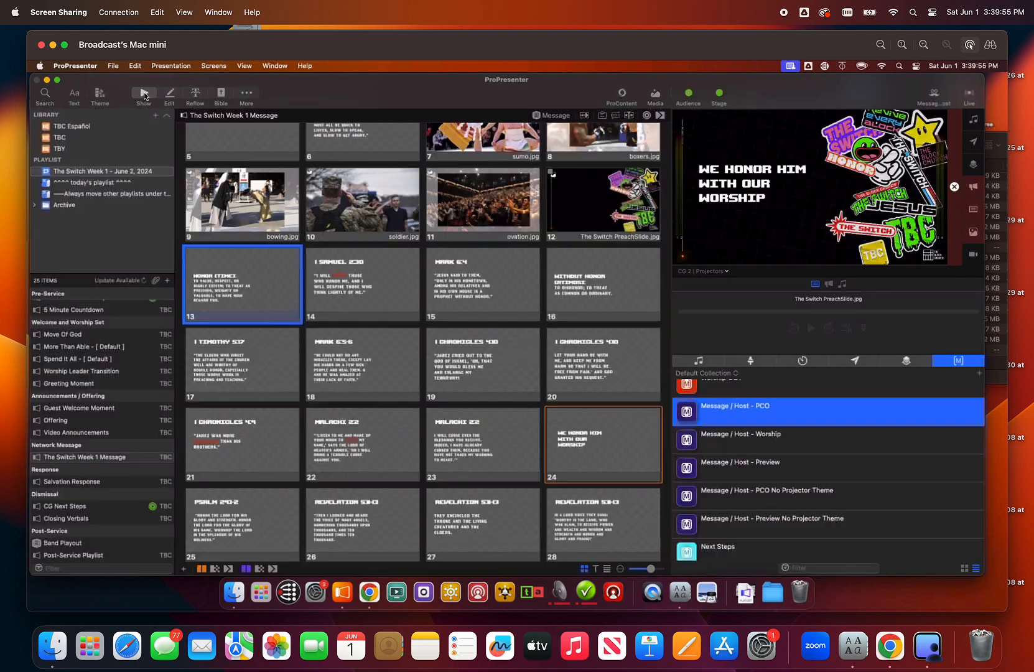
# - Present slides 1, 2, 5, 6 and 19 to check their text against the artwork on the projector output
pyautogui.scroll(1, 285, 316)
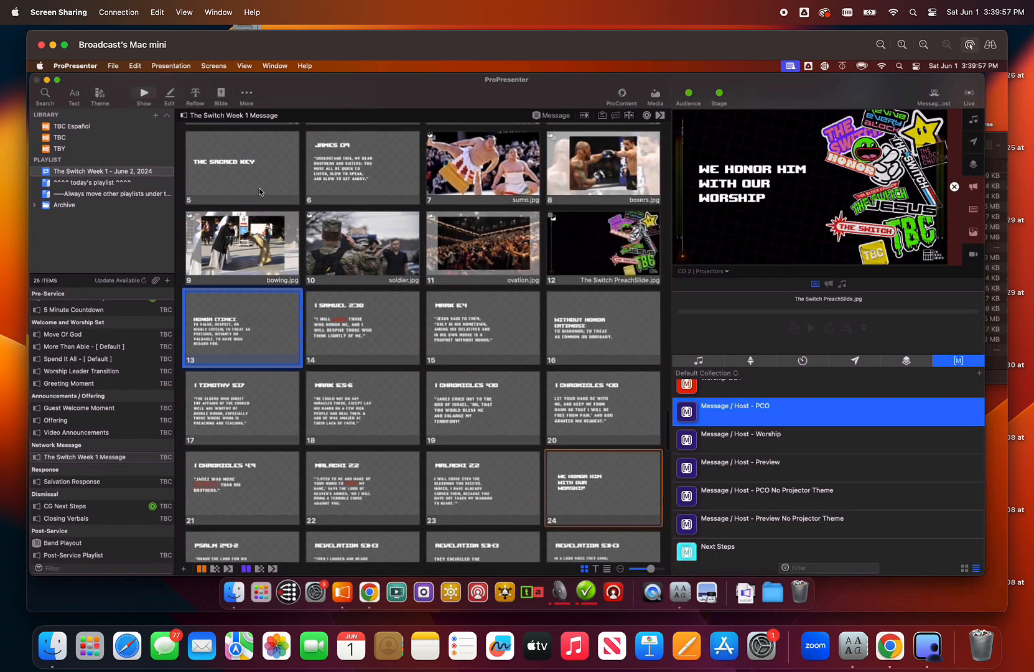
pyautogui.scroll(5, 259, 188)
pyautogui.click(261, 253)
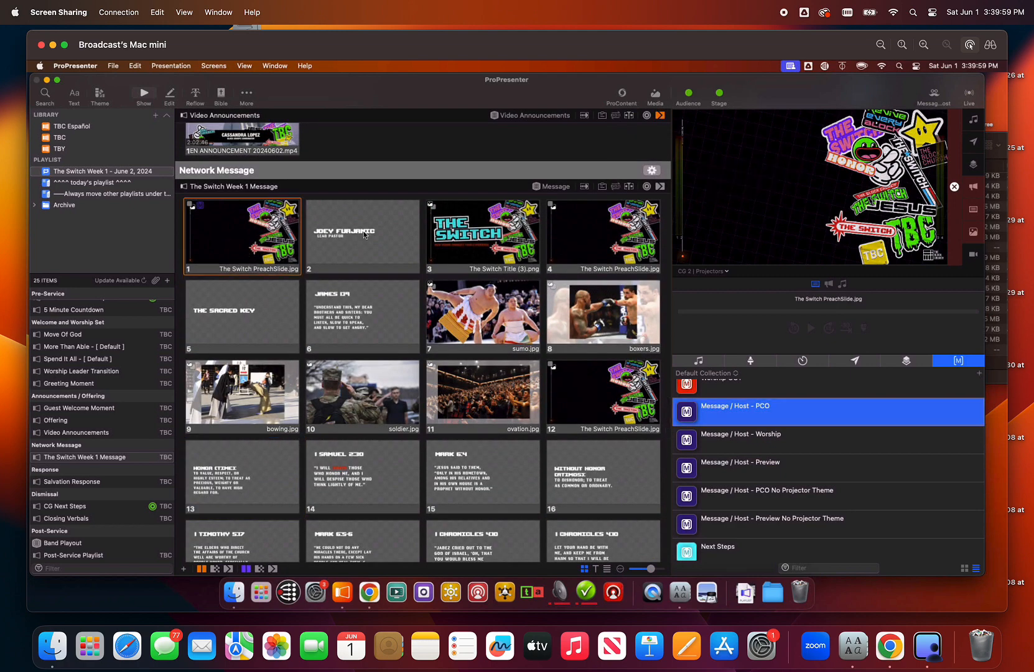
pyautogui.click(368, 235)
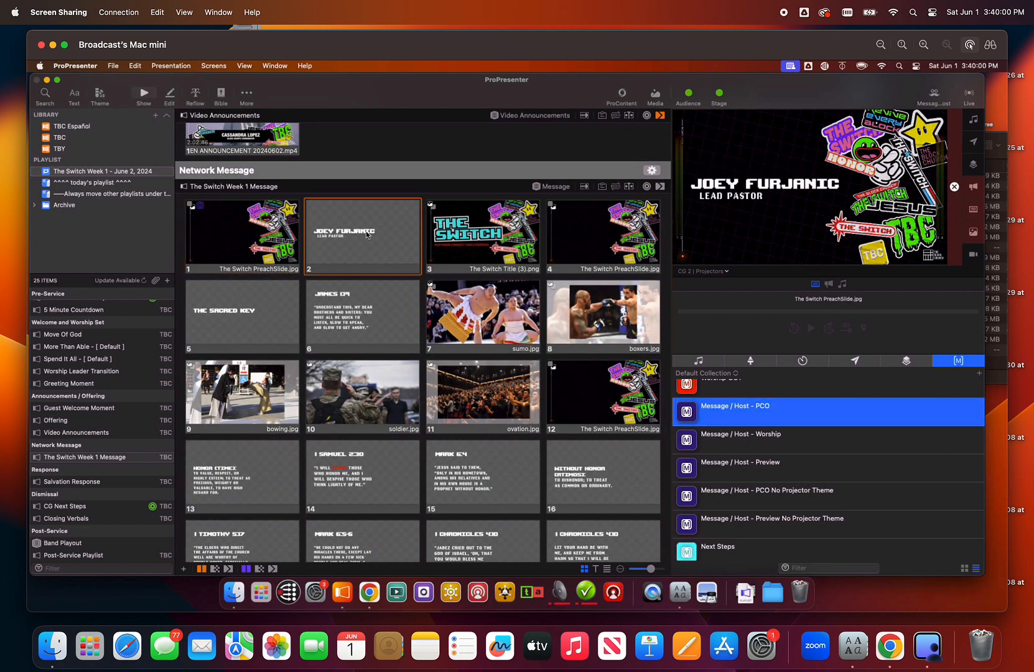
pyautogui.click(259, 334)
pyautogui.click(361, 324)
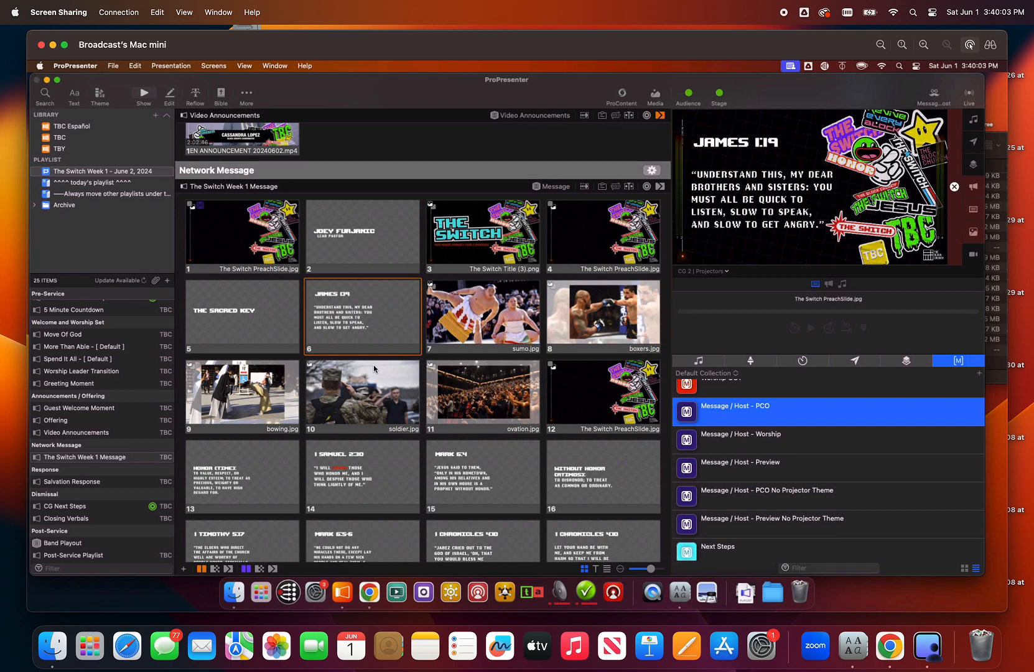
pyautogui.scroll(-6, 400, 438)
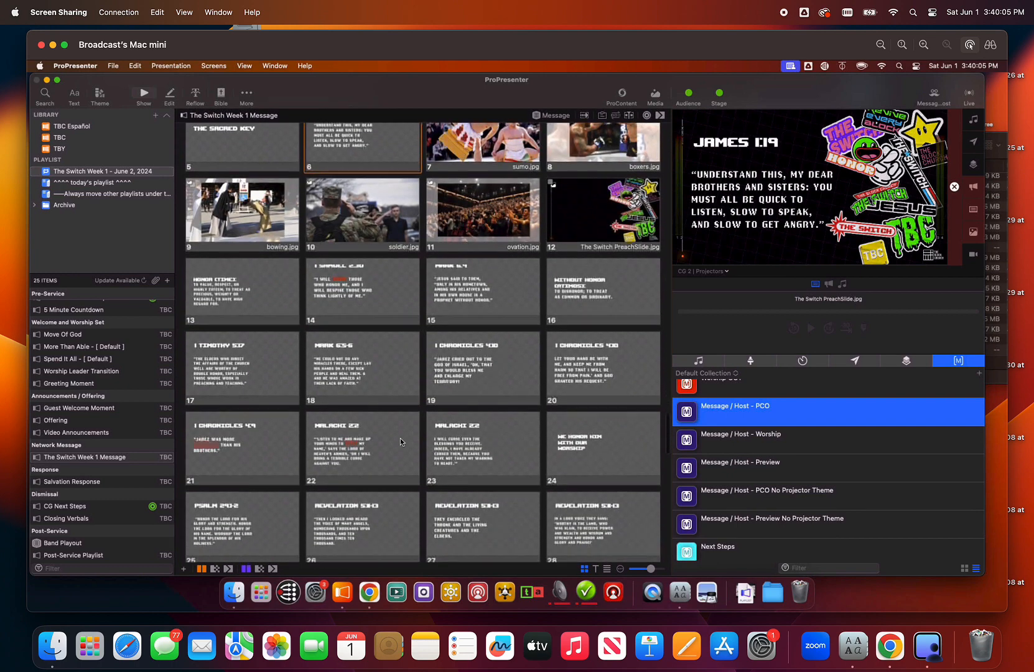
pyautogui.scroll(-1, 495, 382)
pyautogui.click(492, 373)
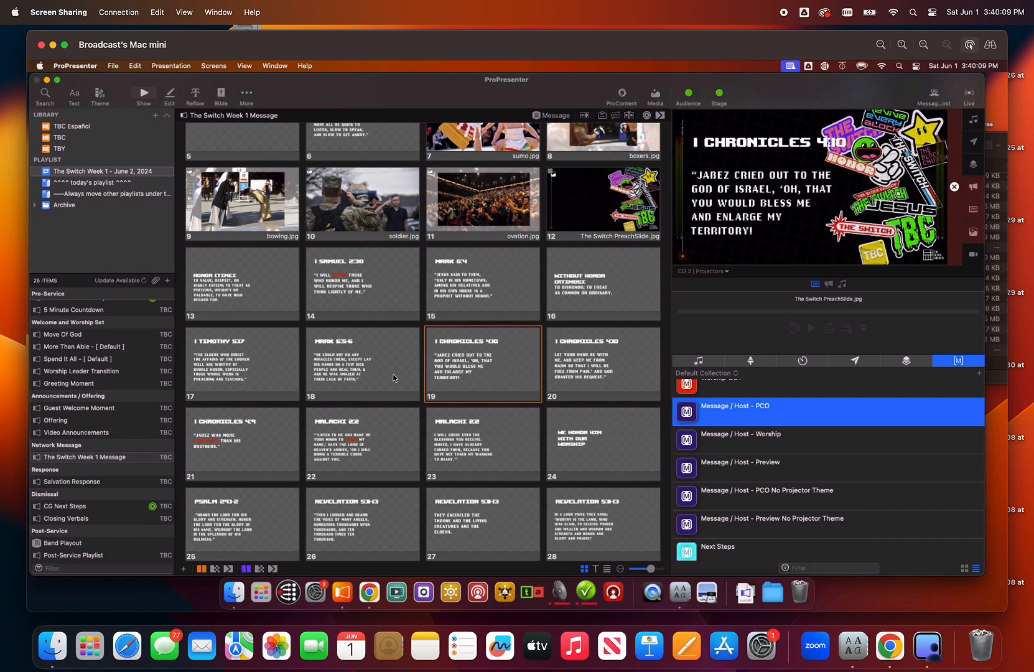
# - Present slide 1 and slide 19 again to compare the 1 Chronicles reference with the artwork's position
pyautogui.scroll(5, 384, 365)
pyautogui.click(266, 167)
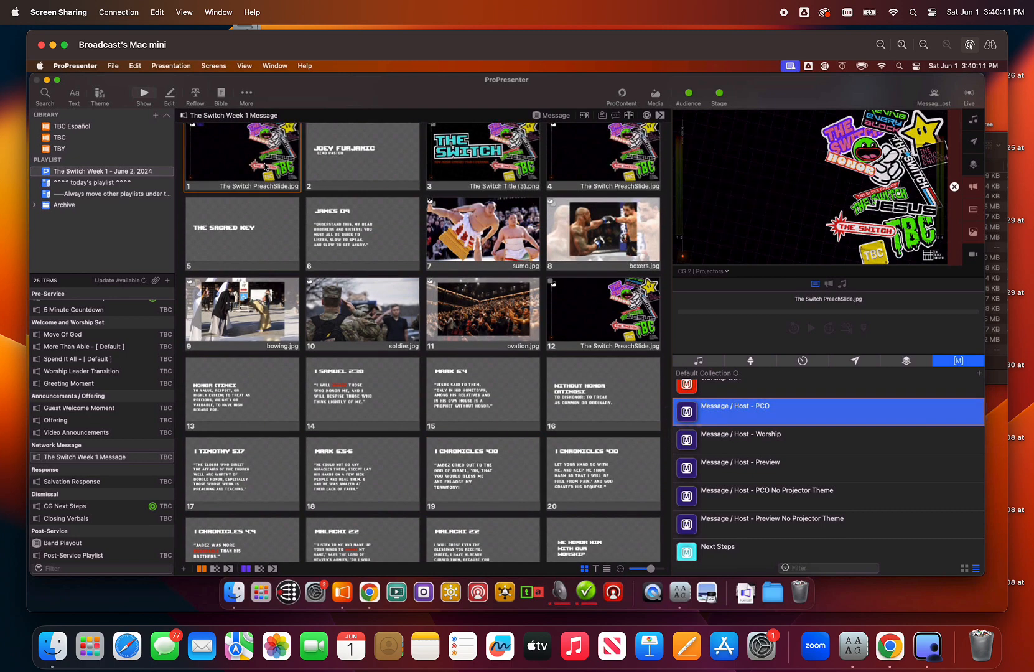
pyautogui.scroll(-2, 493, 392)
pyautogui.scroll(3, 494, 392)
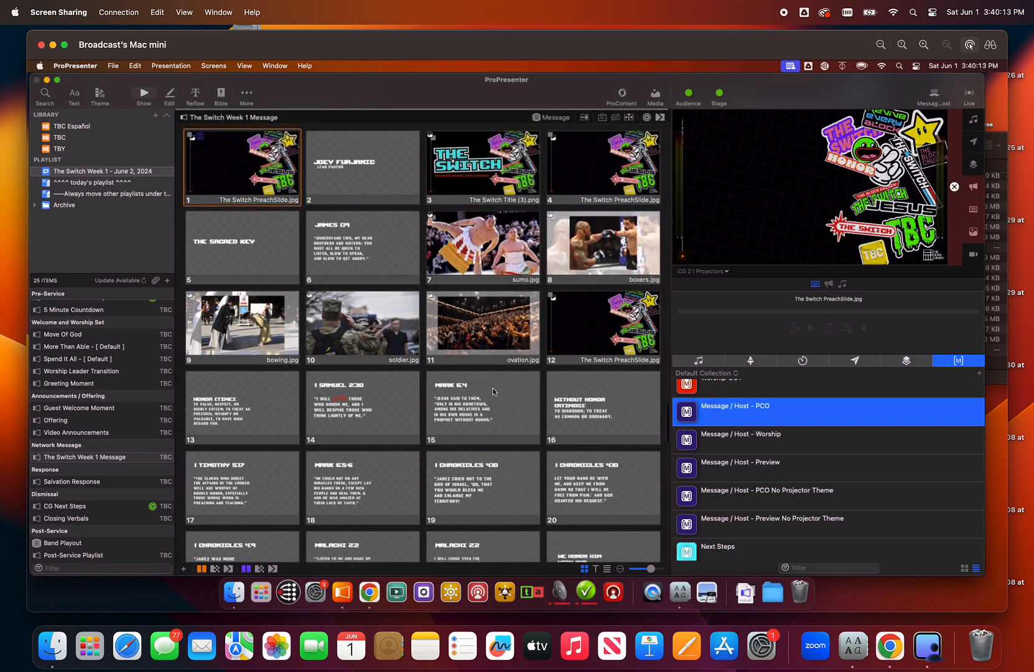
pyautogui.scroll(-1, 494, 391)
pyautogui.click(488, 451)
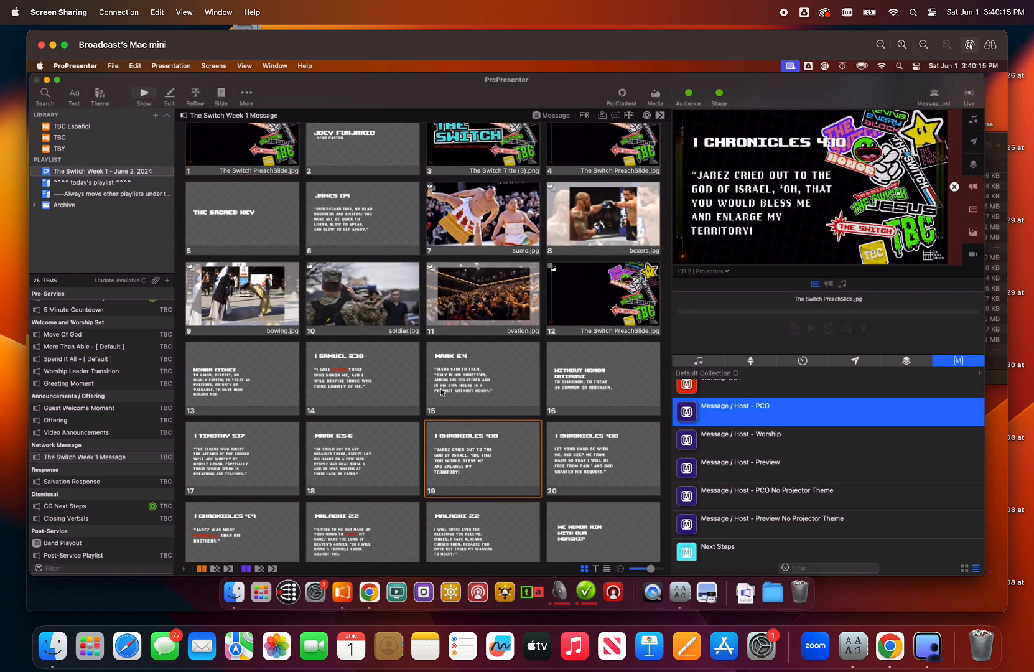
pyautogui.scroll(3, 216, 170)
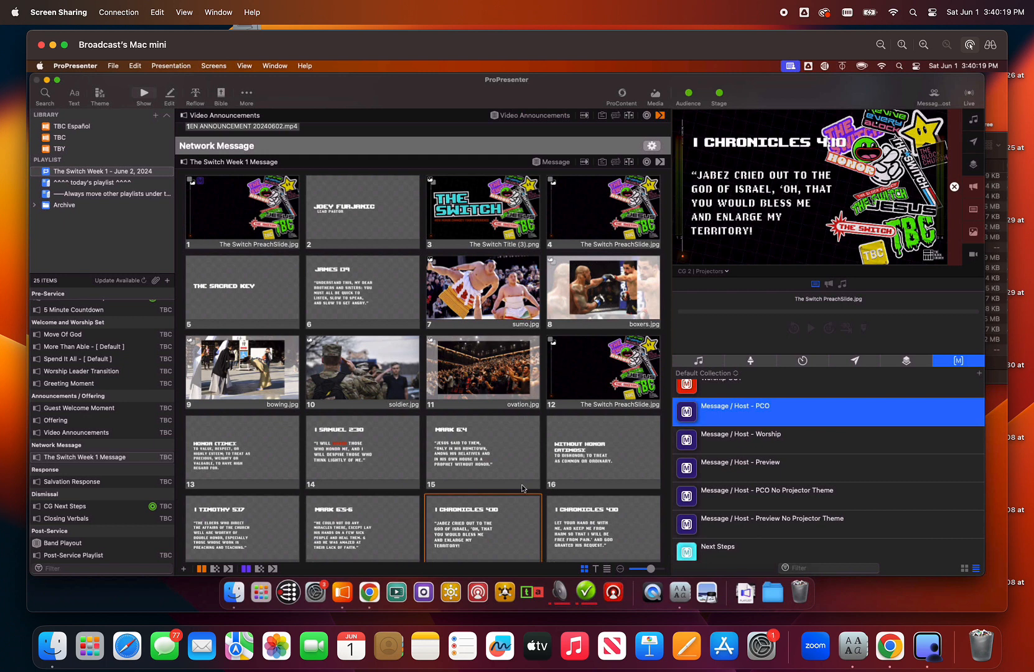
pyautogui.scroll(-3, 522, 488)
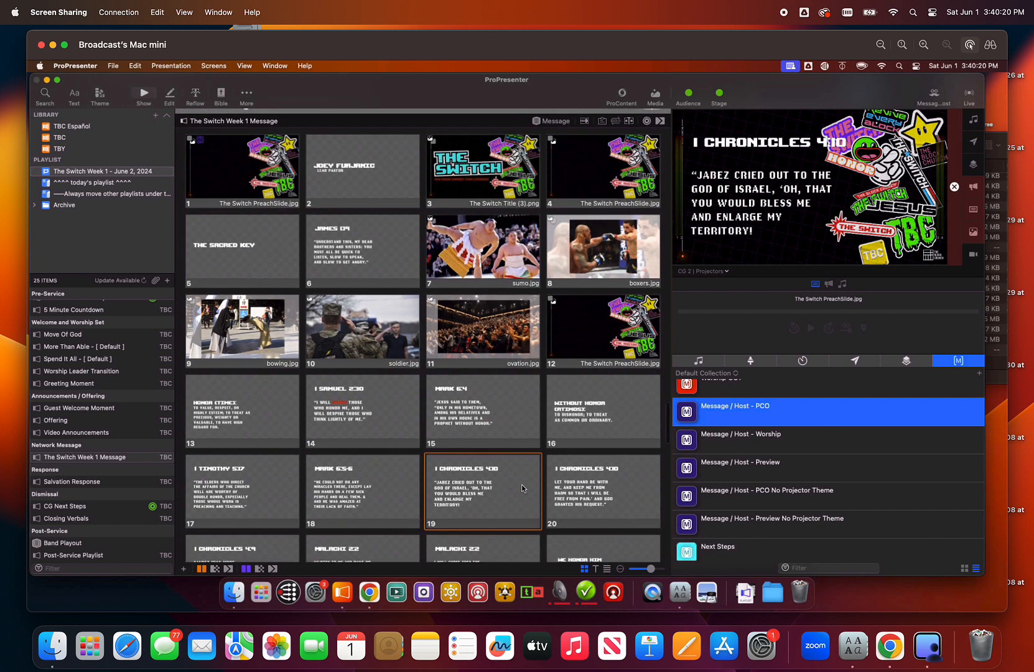
# - Present slide 13, open it for editing, and inspect the fonts and sizes used in its Scripture / Quote text box
pyautogui.click(218, 416)
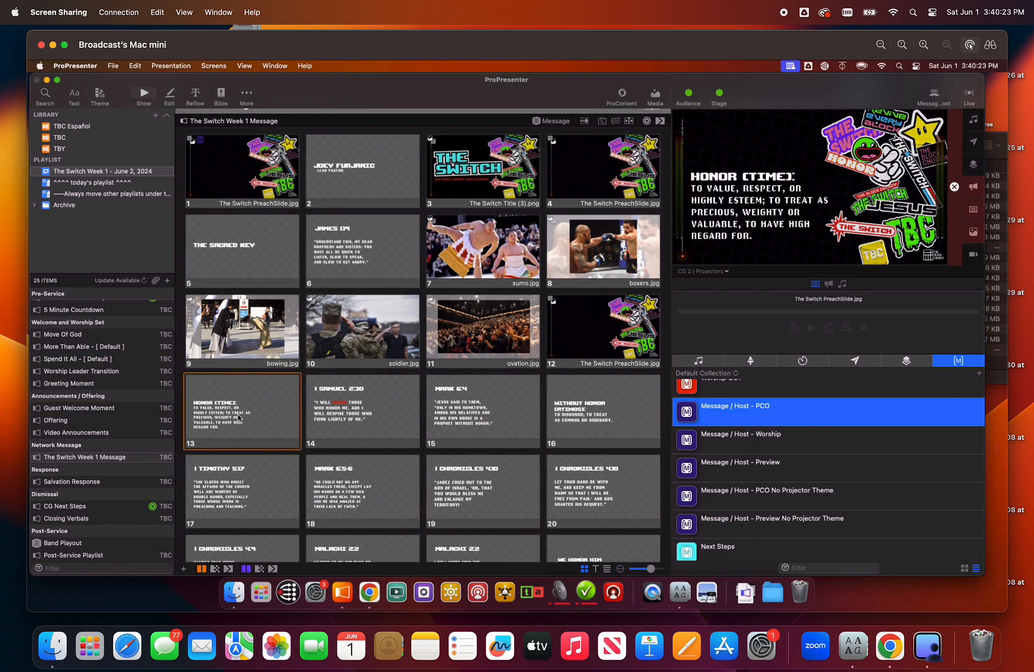
pyautogui.rightClick(239, 417)
pyautogui.moveTo(299, 407)
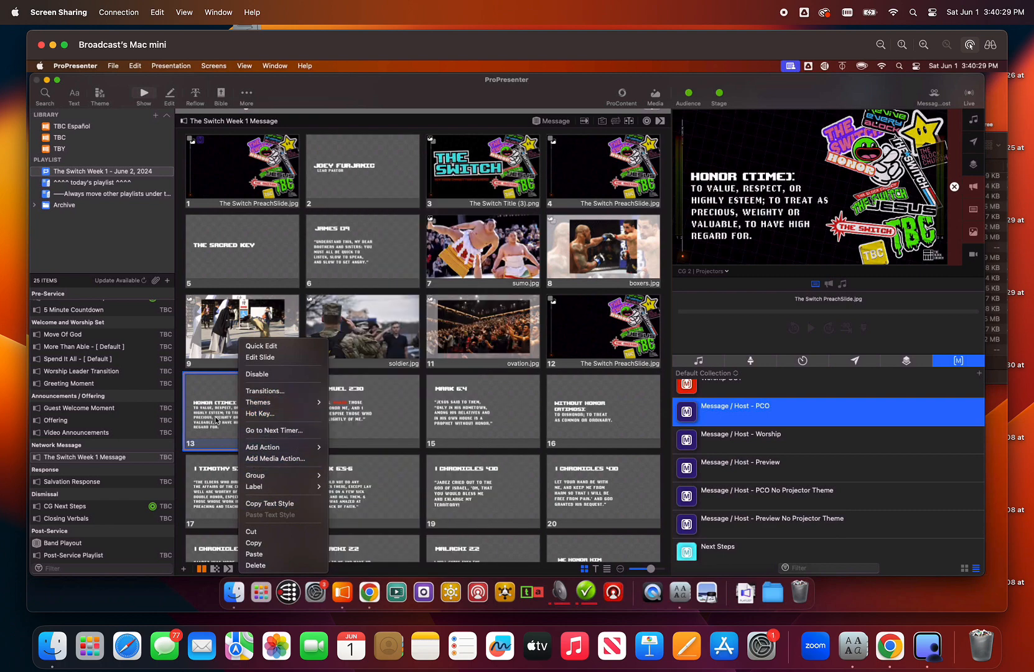
pyautogui.click(276, 357)
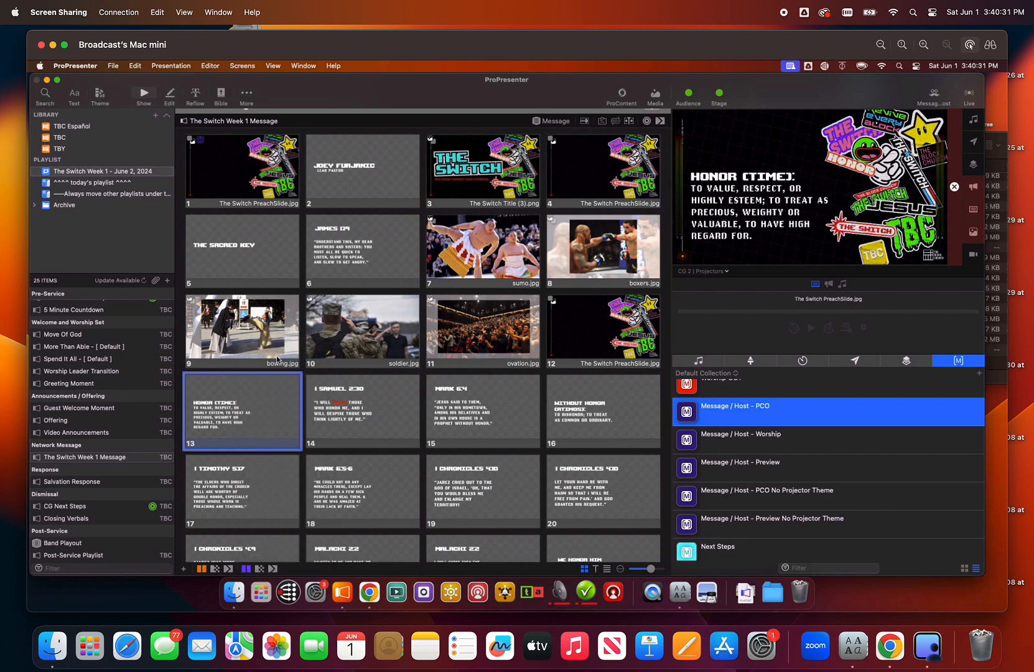
pyautogui.click(438, 276)
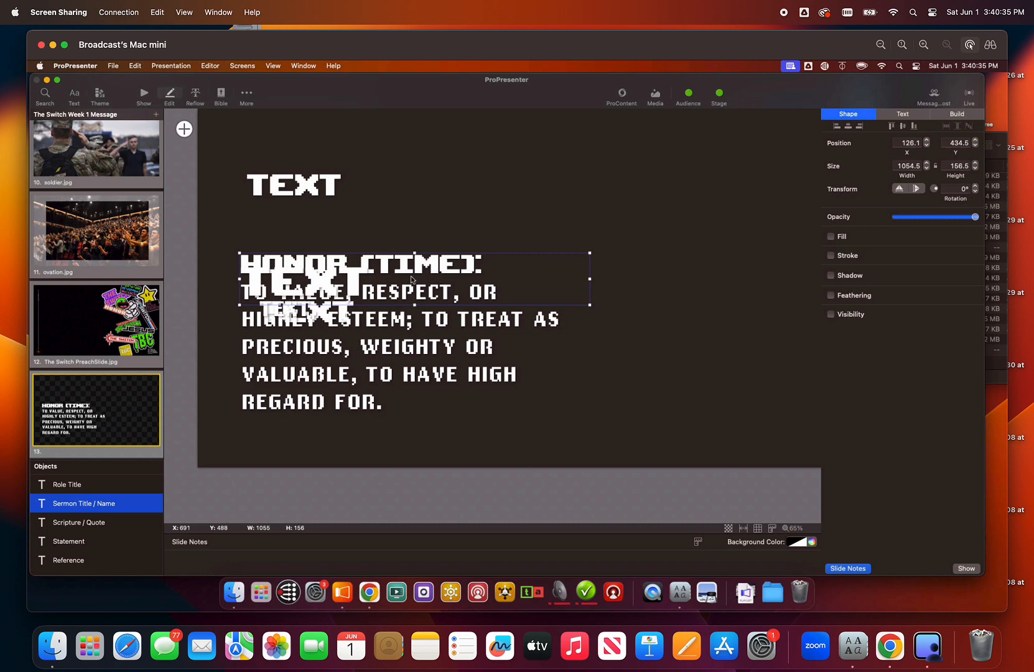
pyautogui.doubleClick(289, 385)
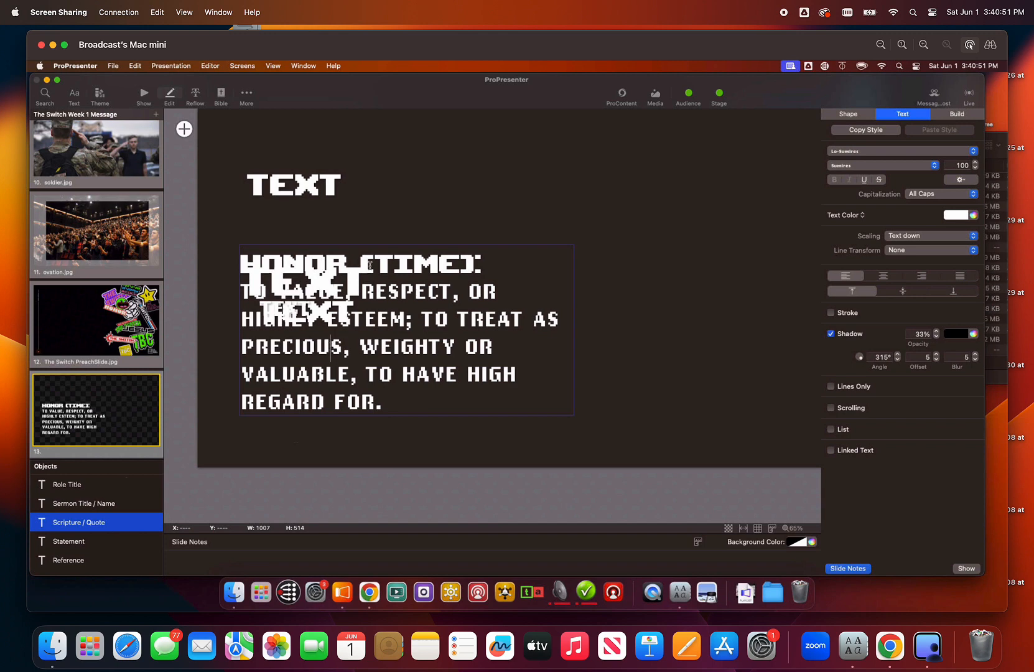
pyautogui.click(348, 257)
pyautogui.click(247, 93)
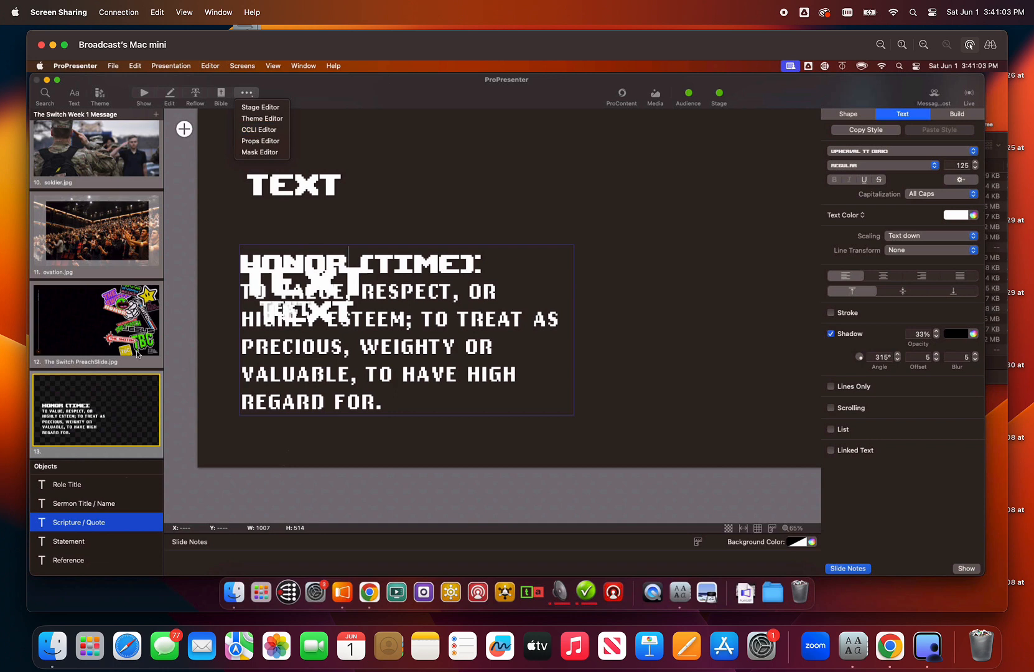
# - Find slide 19 in the slide editor and inspect the position and size of its Reference text box
pyautogui.scroll(10, 137, 353)
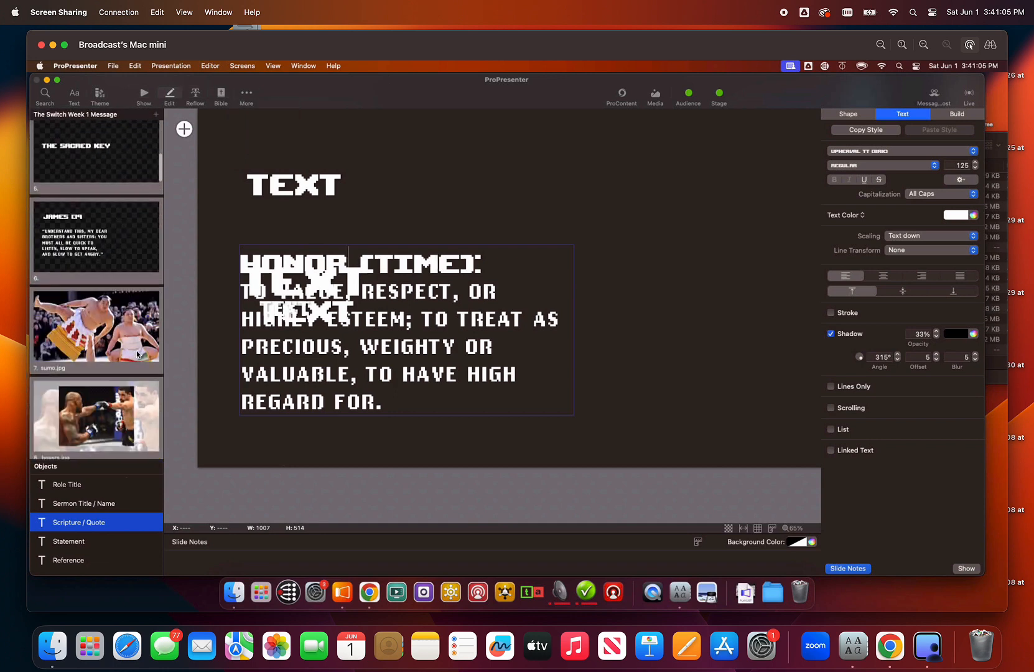
pyautogui.scroll(3, 137, 353)
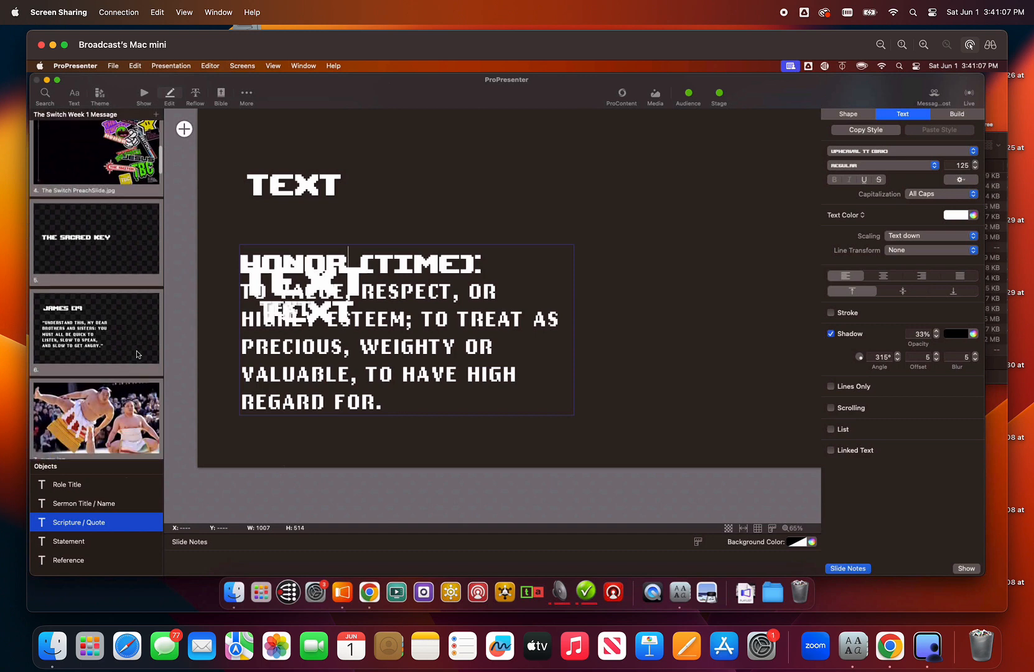
pyautogui.scroll(-20, 136, 351)
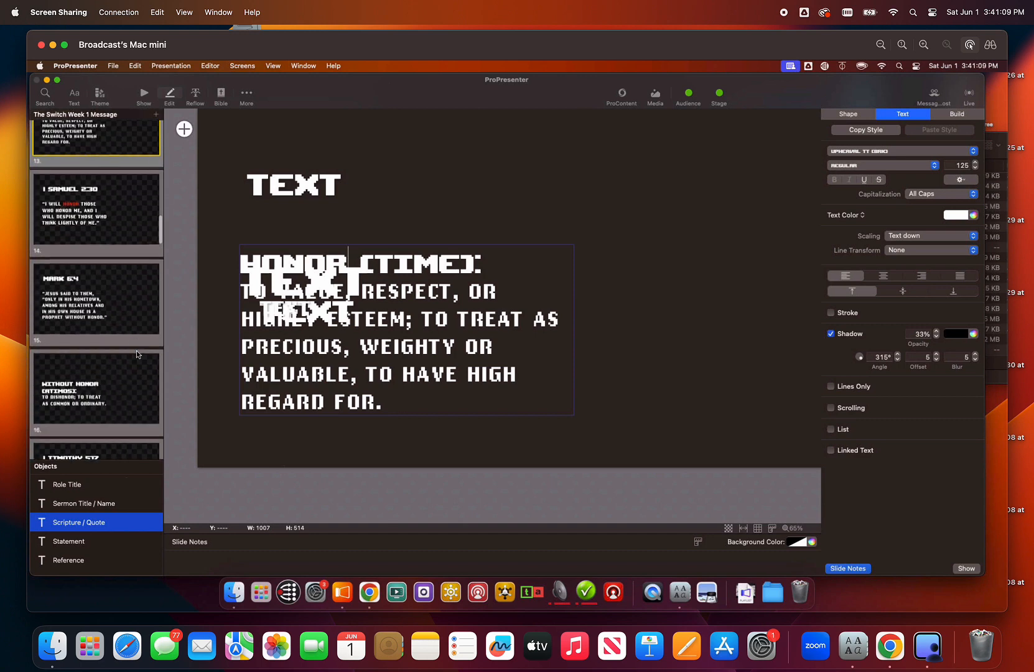
pyautogui.scroll(-9, 137, 351)
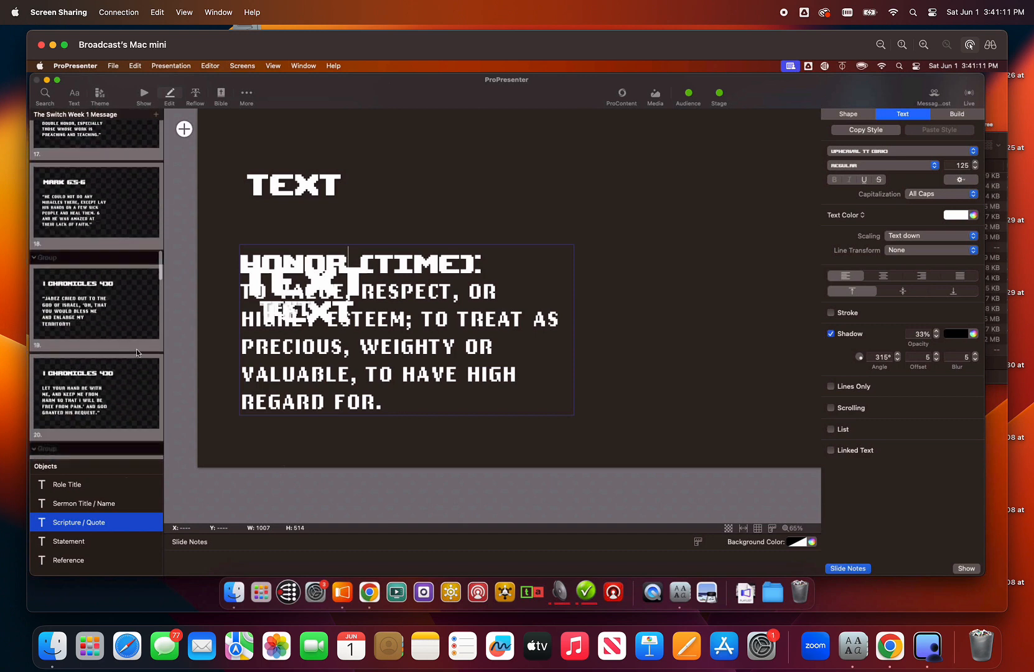
pyautogui.click(126, 299)
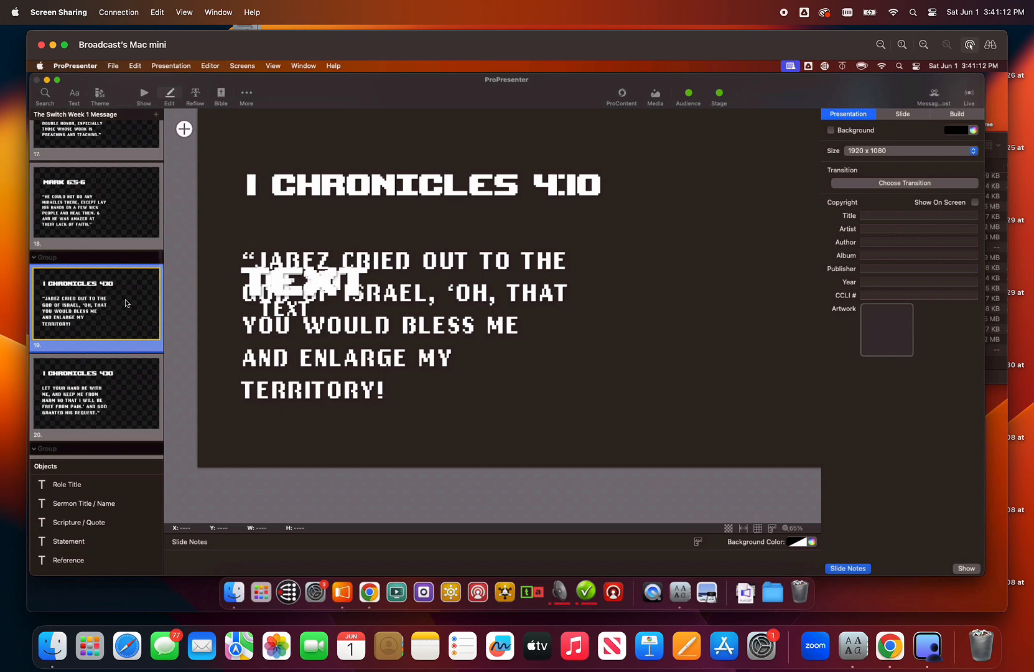
pyautogui.click(514, 190)
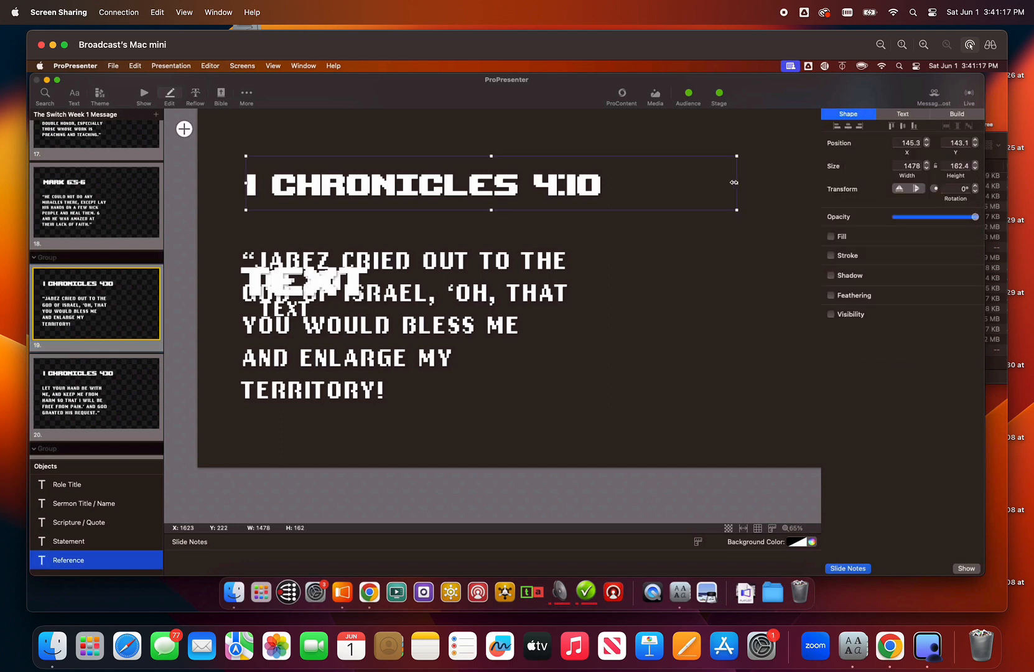
# - Narrow the Reference text box on The Switch Preach White theme slide further, and select the Sermon Title / Name box
pyautogui.click(248, 94)
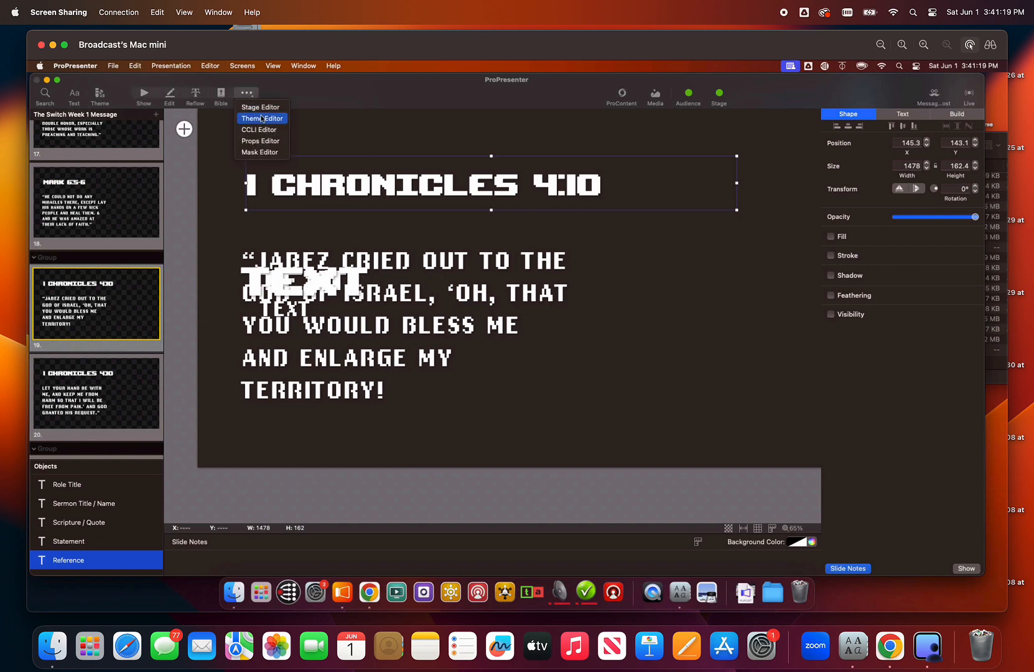
pyautogui.click(262, 118)
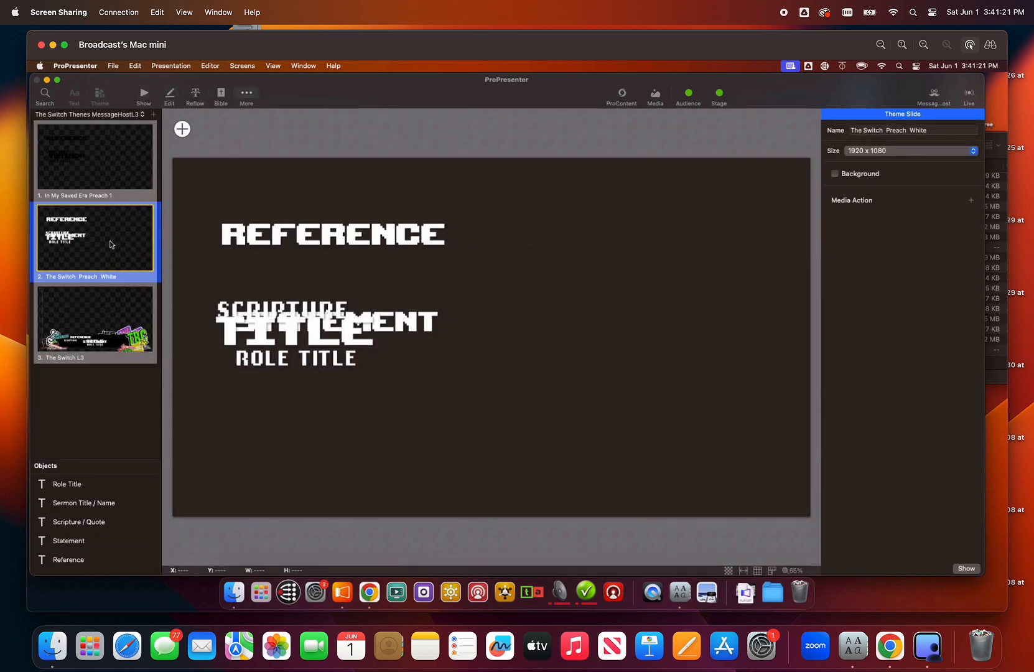
pyautogui.click(363, 260)
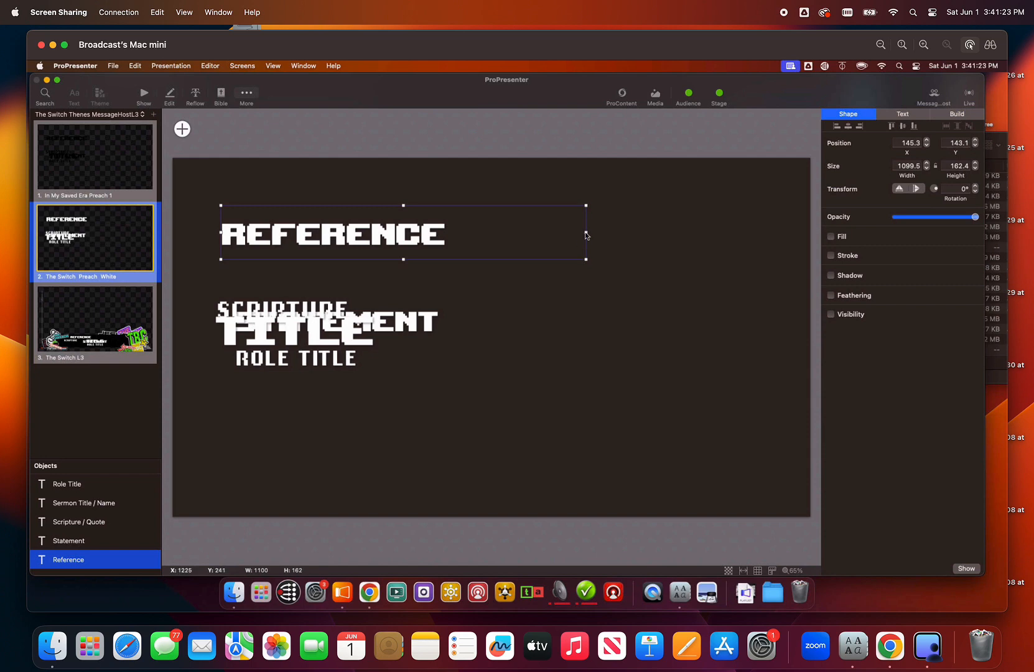
pyautogui.moveTo(587, 231); pyautogui.dragTo(493, 231)
pyautogui.click(253, 316)
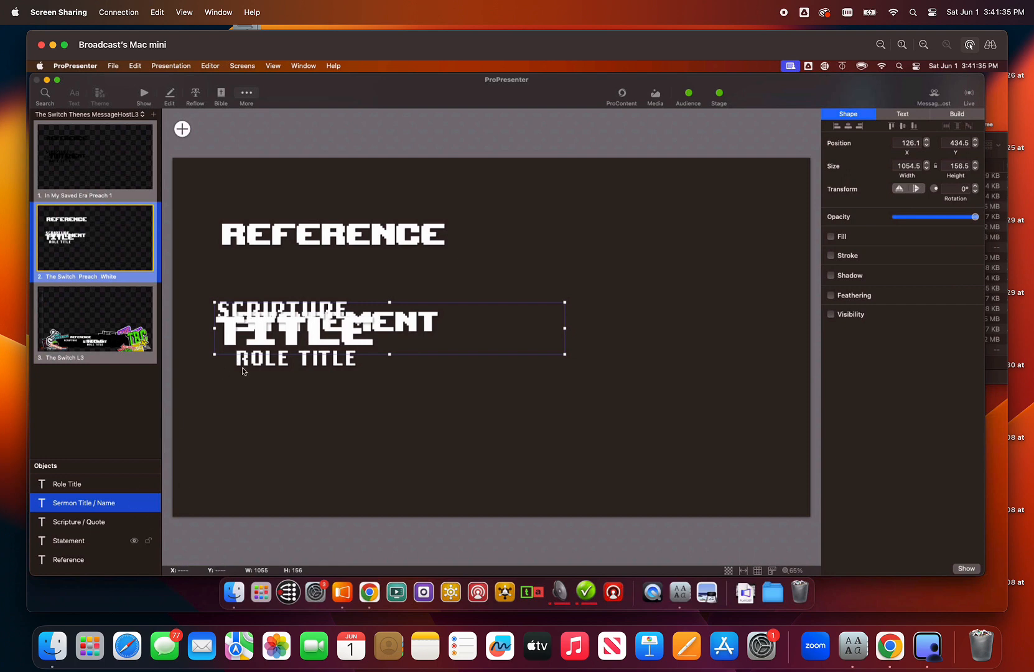
# - Move the theme's Scripture / Quote text box up to about Y 320, extend its height to about 656, and return to the presentation
pyautogui.click(75, 523)
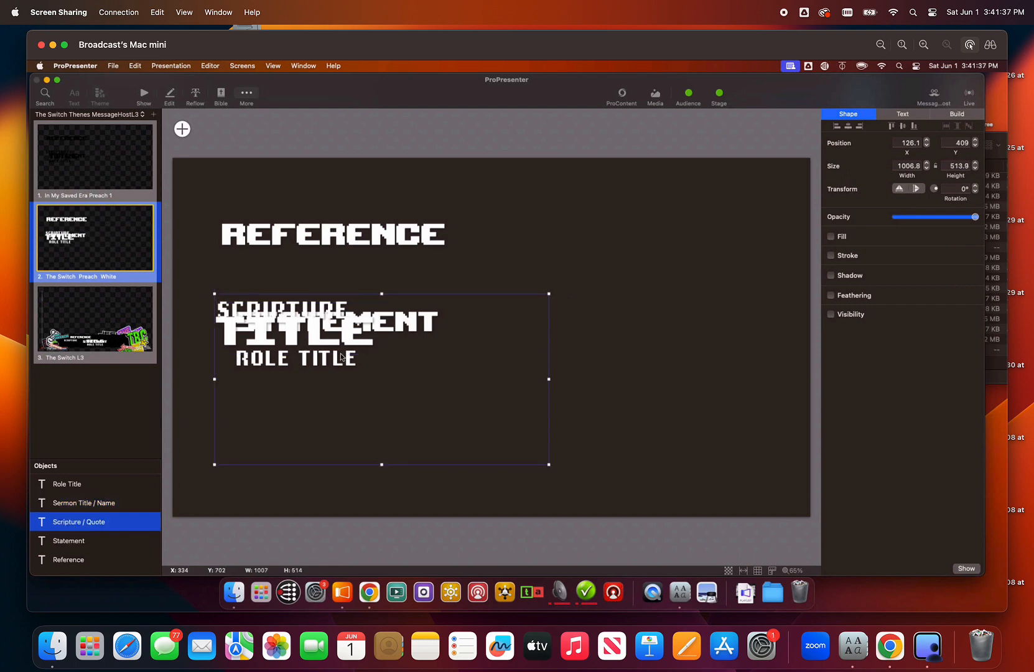
pyautogui.moveTo(336, 345); pyautogui.dragTo(337, 316)
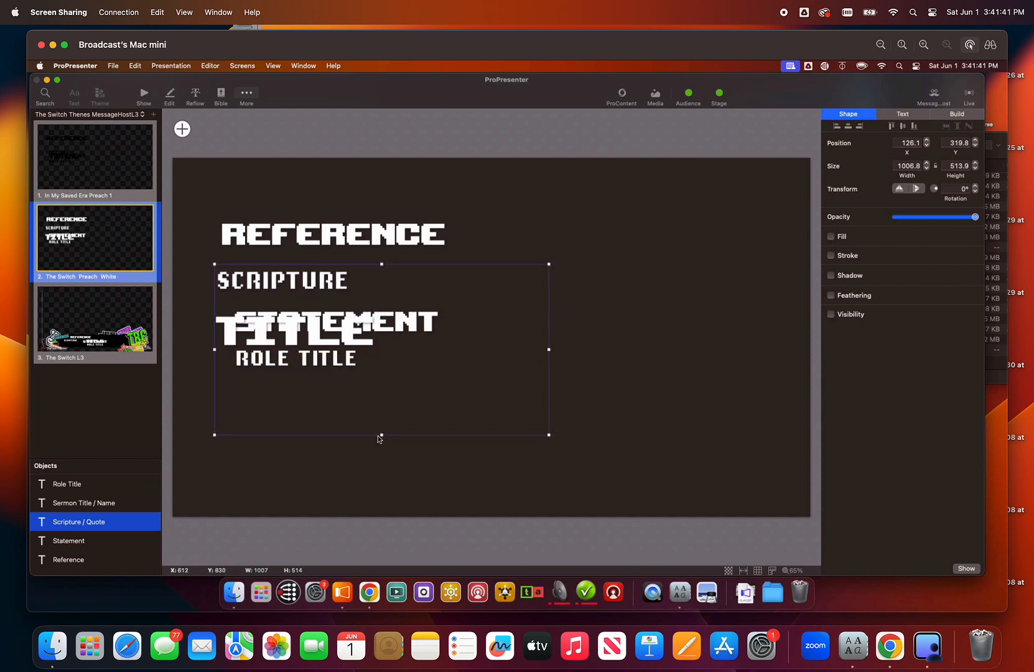
pyautogui.moveTo(381, 434); pyautogui.dragTo(375, 483)
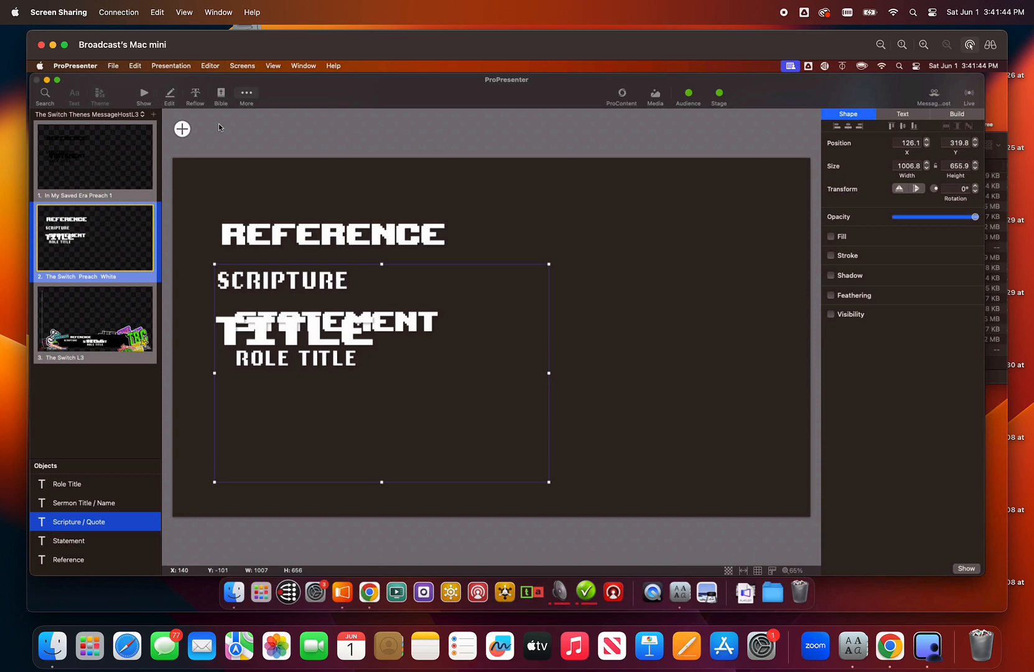
pyautogui.click(144, 95)
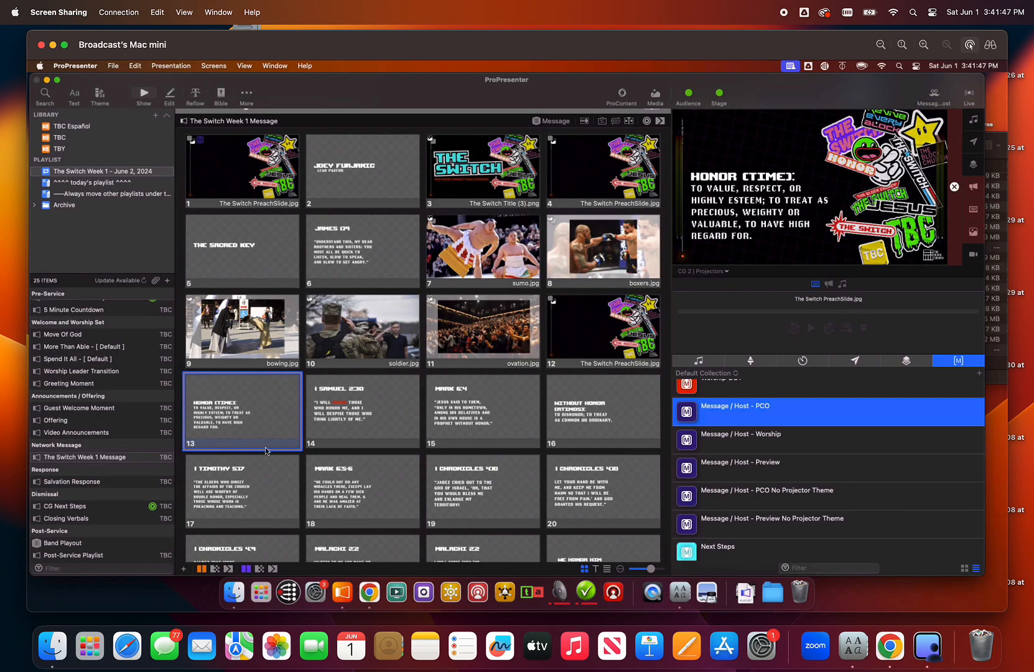
# - Present slides 1, 2 and 13 through 16 to check the text against the artwork in the projector preview
pyautogui.click(225, 181)
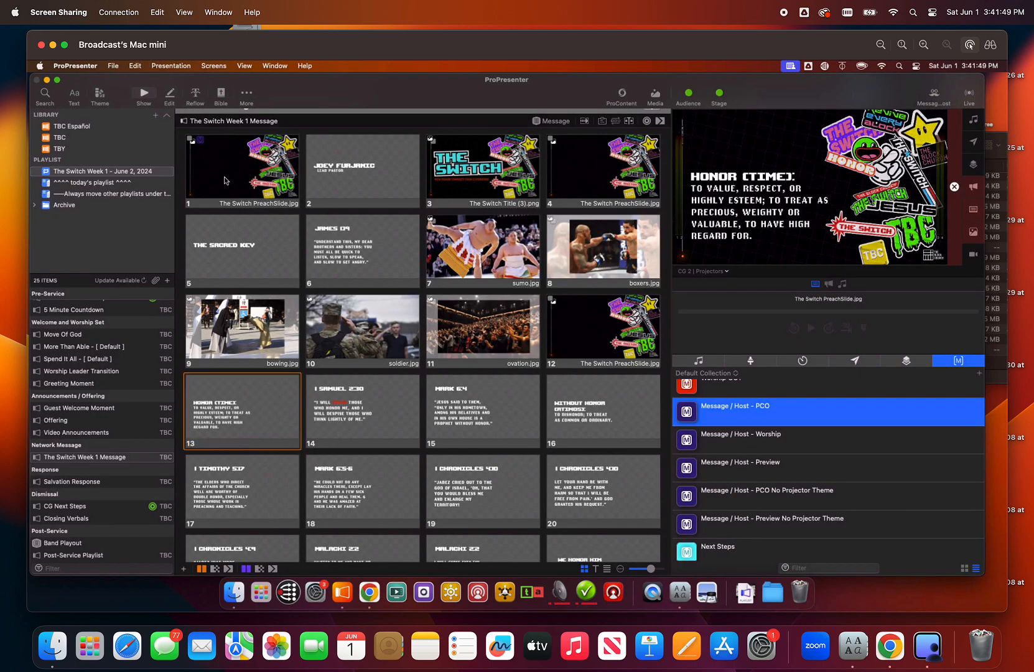
pyautogui.click(352, 148)
pyautogui.scroll(-3, 239, 429)
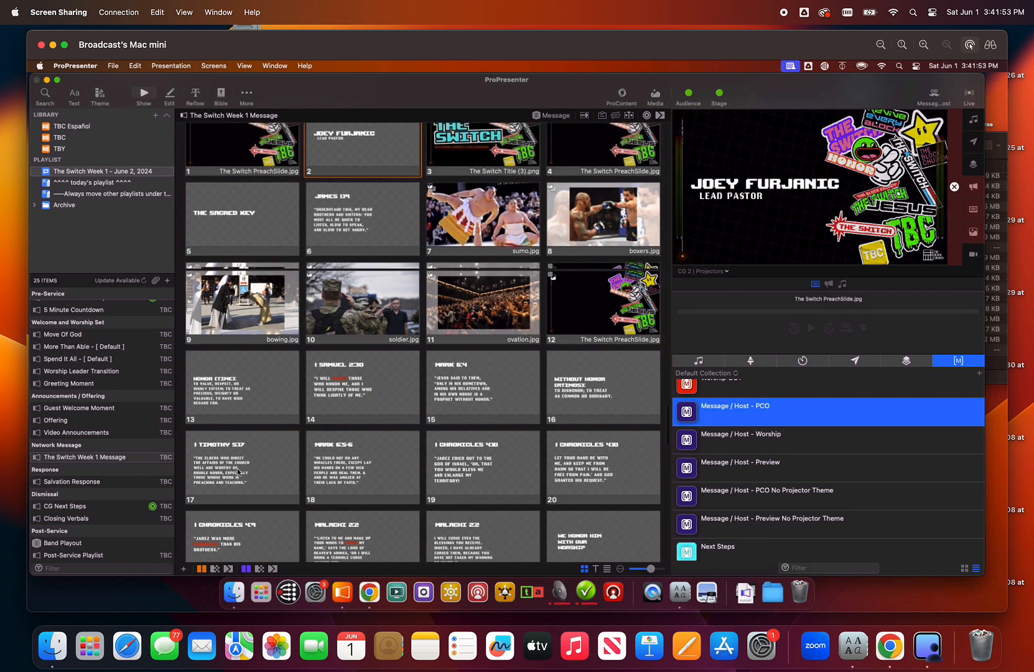
pyautogui.click(241, 366)
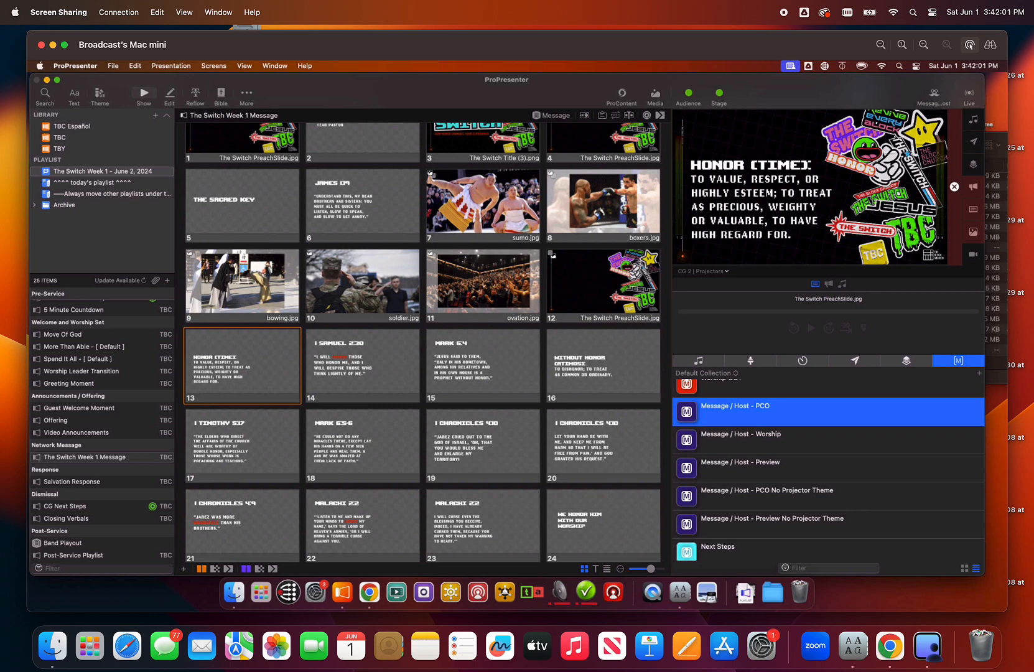
pyautogui.click(350, 361)
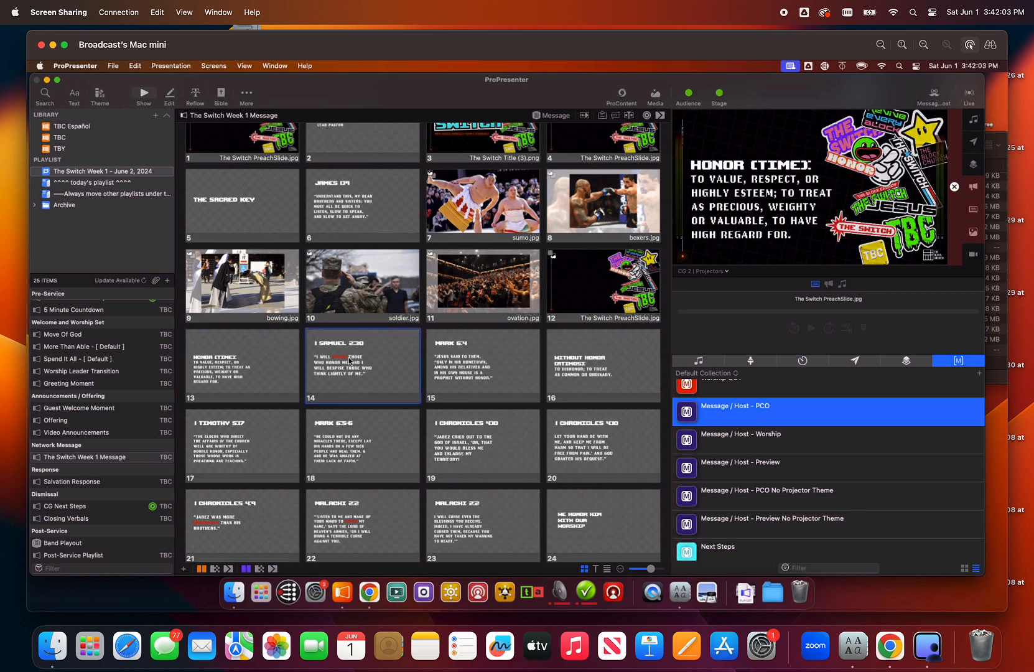
pyautogui.click(470, 372)
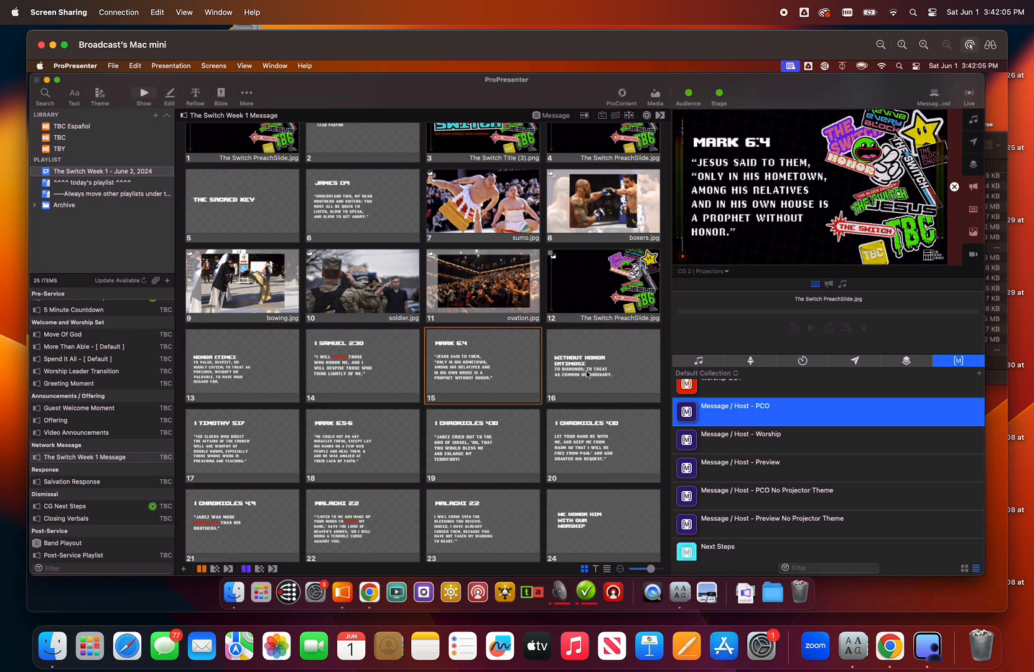
pyautogui.click(588, 374)
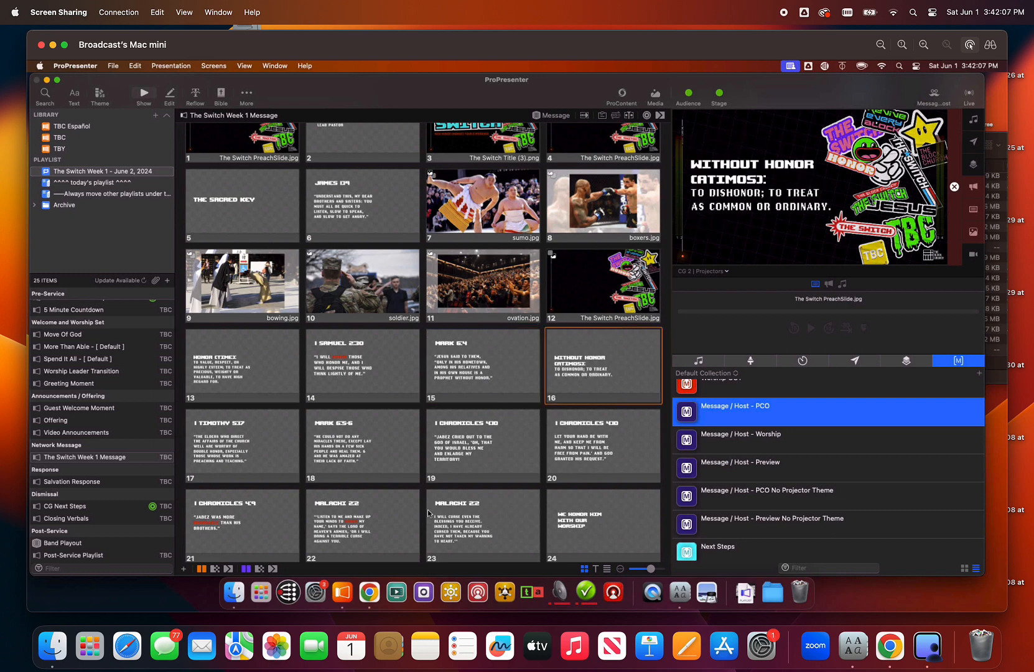
# - Present slides 19 and 20 and return to slide 19 to compare how far their scripture lines reach toward the artwork
pyautogui.scroll(-3, 473, 500)
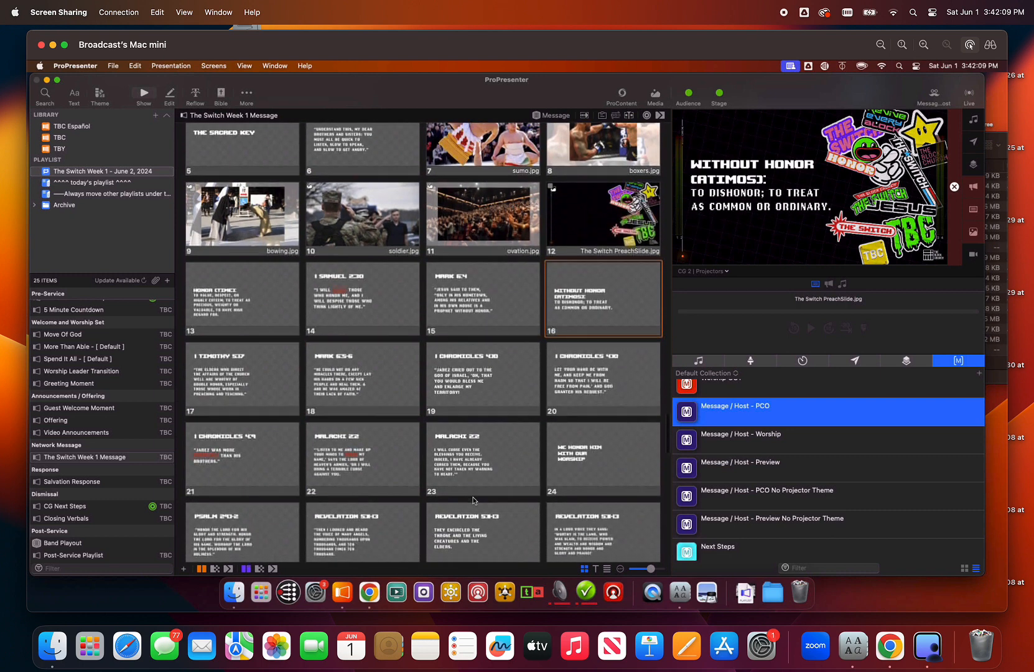
pyautogui.click(478, 382)
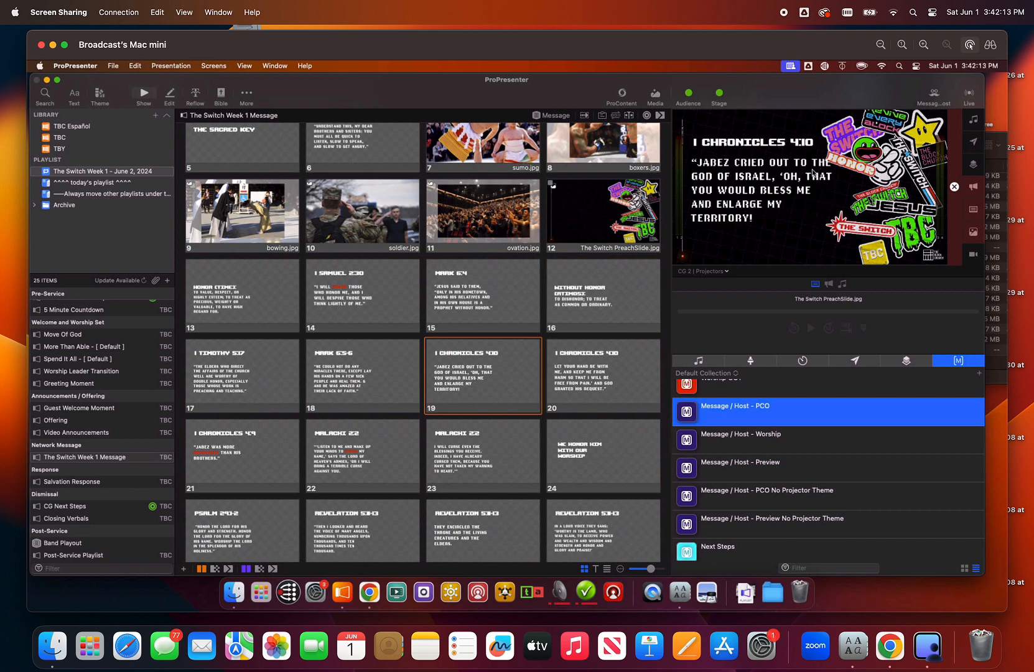
pyautogui.click(587, 385)
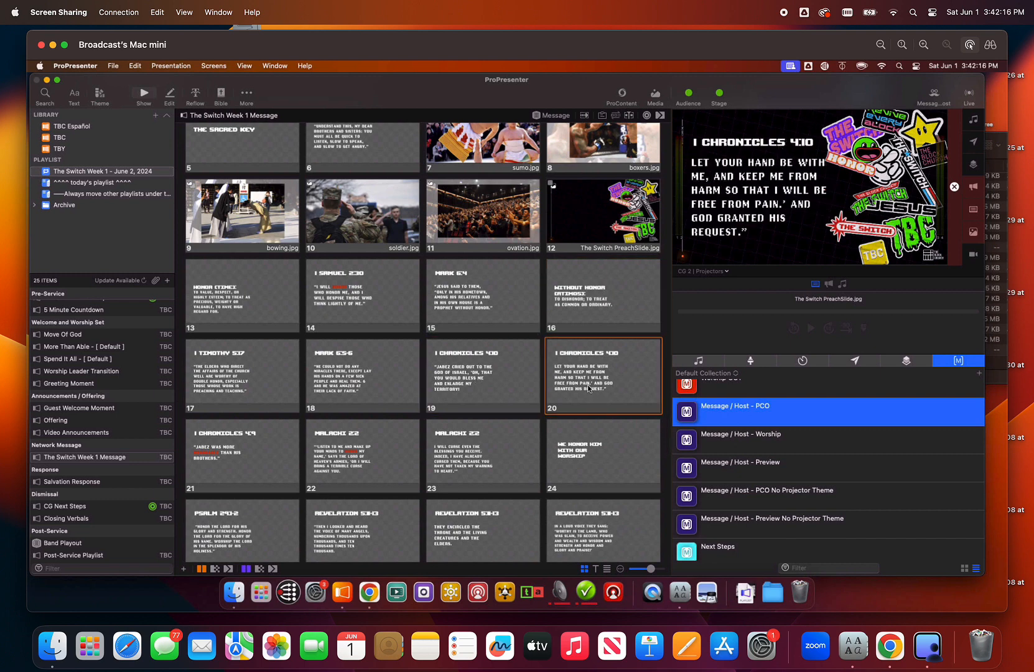
pyautogui.click(504, 370)
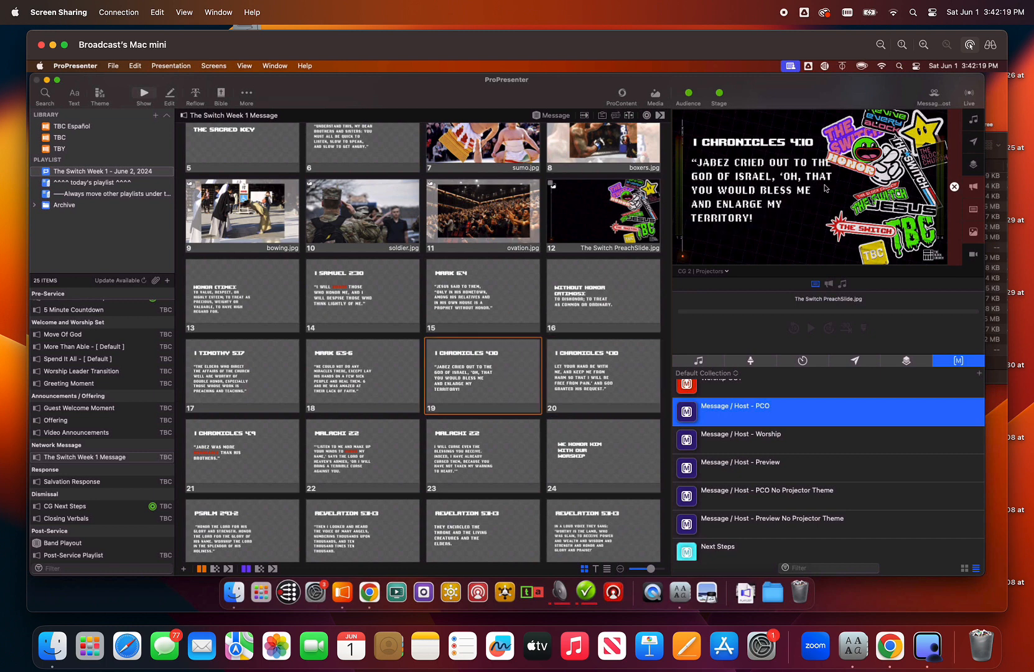
# - Narrow the Scripture / Quote text box slightly on The Switch Preach White theme slide and return to the presentation
pyautogui.click(248, 93)
pyautogui.click(279, 119)
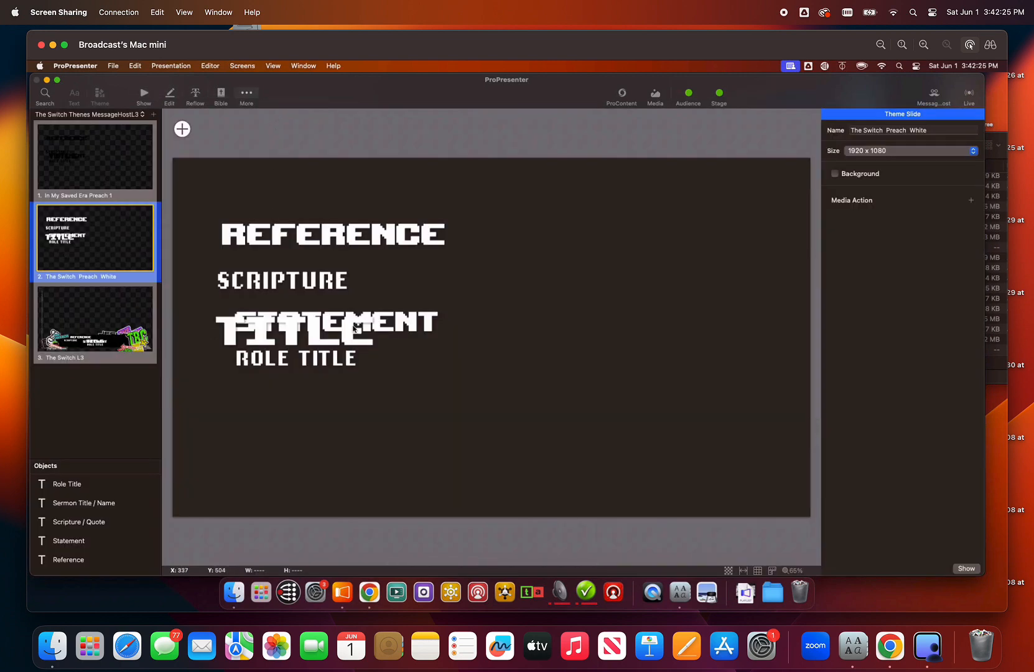
pyautogui.click(286, 280)
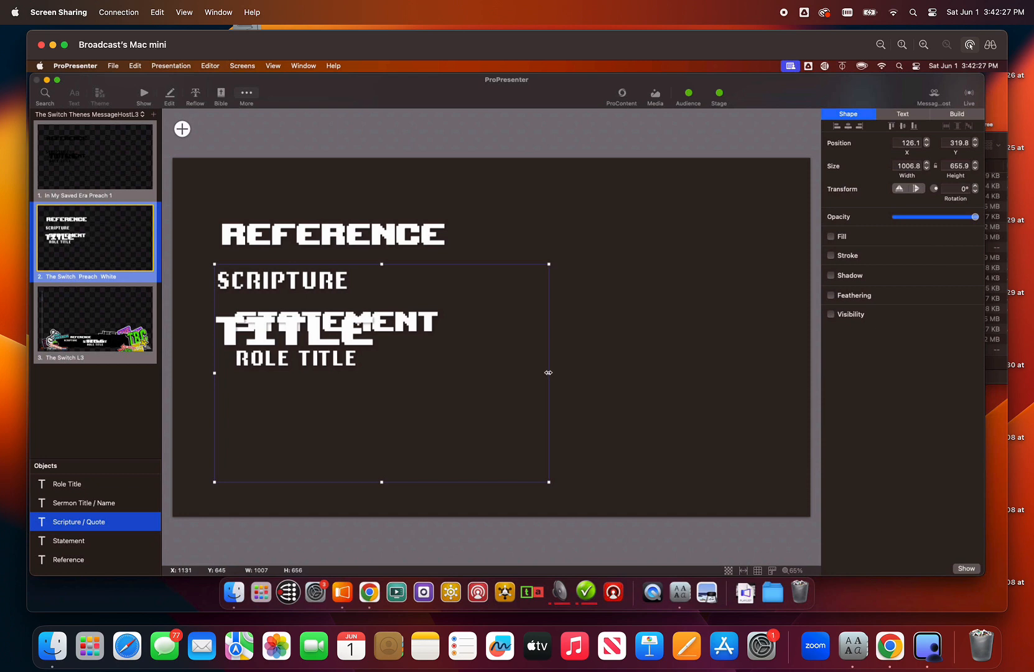
pyautogui.moveTo(548, 372); pyautogui.dragTo(539, 373)
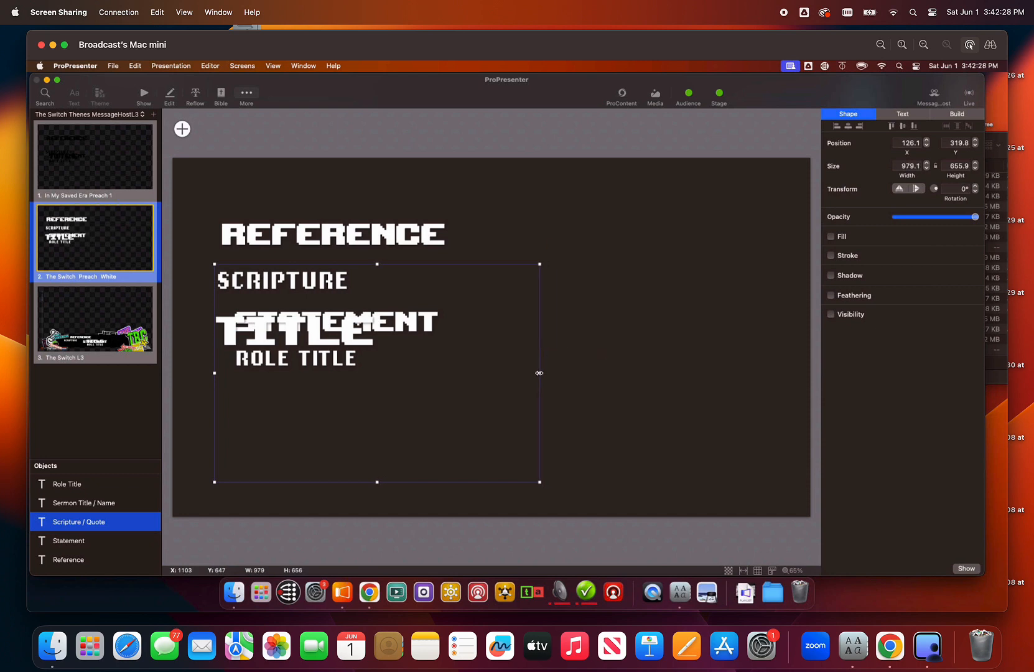
pyautogui.click(145, 95)
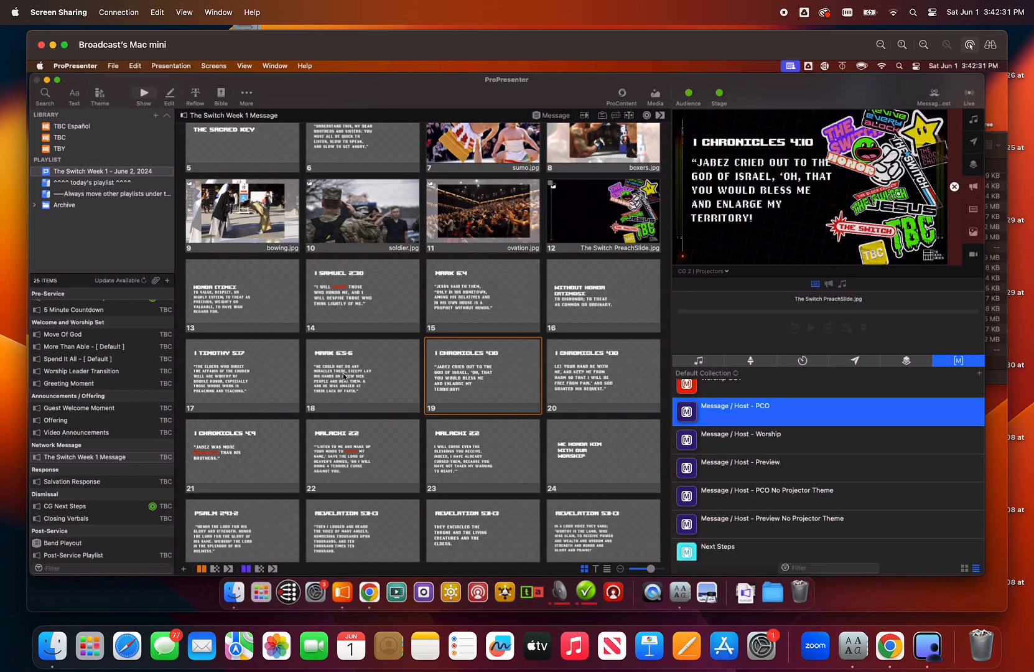
# - Present slides 18, 1, 19 and 20 to recheck the scripture text's clearance from the artwork
pyautogui.click(395, 371)
pyautogui.scroll(5, 386, 368)
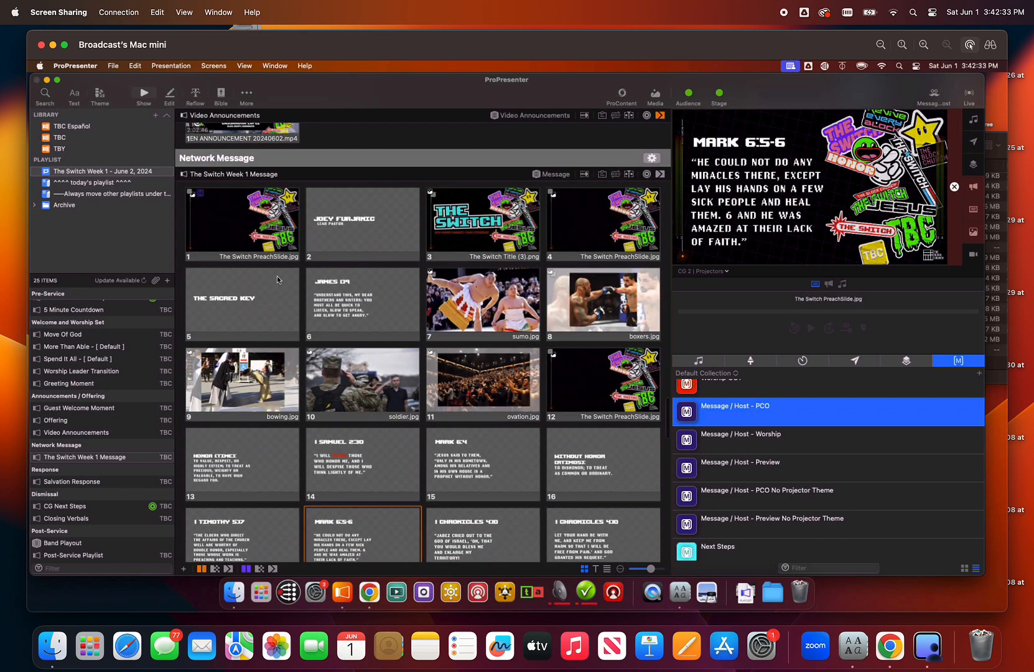
pyautogui.click(230, 224)
pyautogui.scroll(-4, 410, 339)
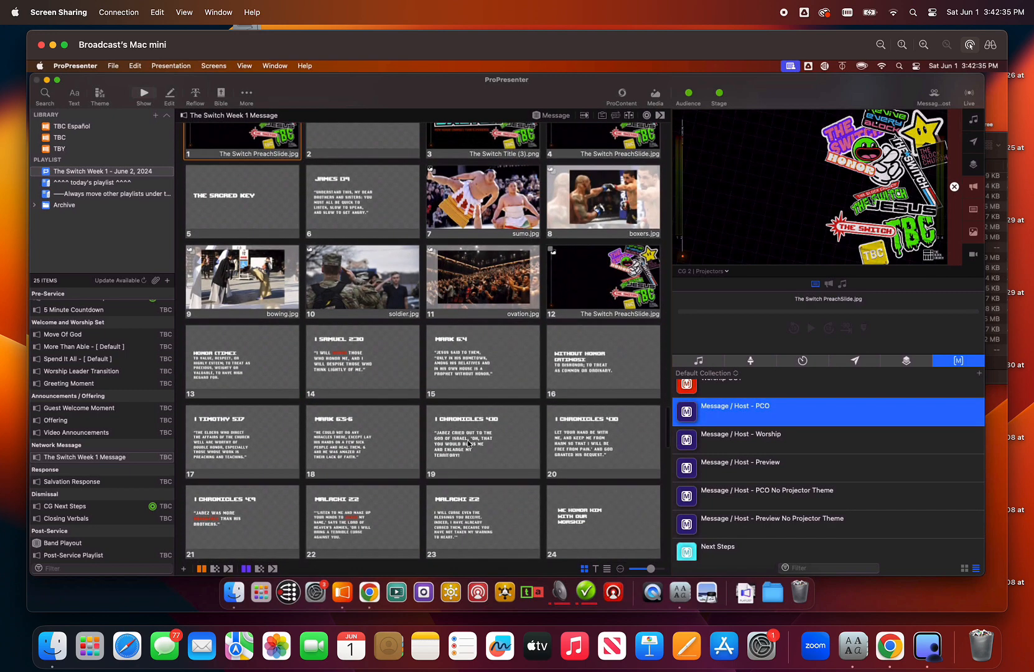
pyautogui.click(468, 443)
pyautogui.click(592, 442)
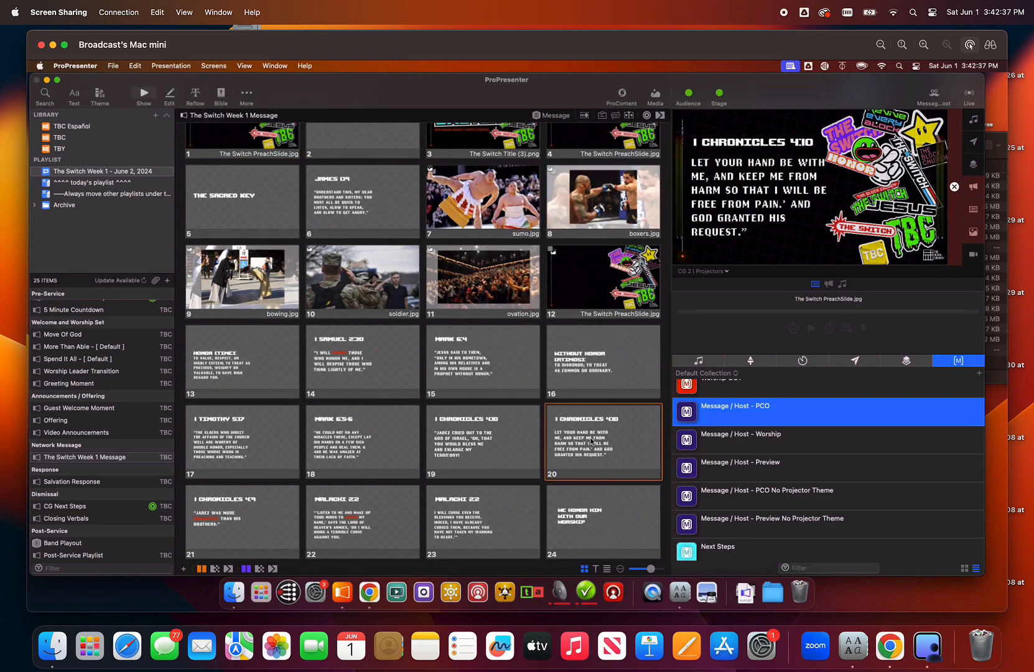
# - Present slides 23, 35, 34, 40, 39 and 38 to check their text against the artwork, and review the remaining message slides
pyautogui.scroll(-2, 478, 474)
pyautogui.click(478, 462)
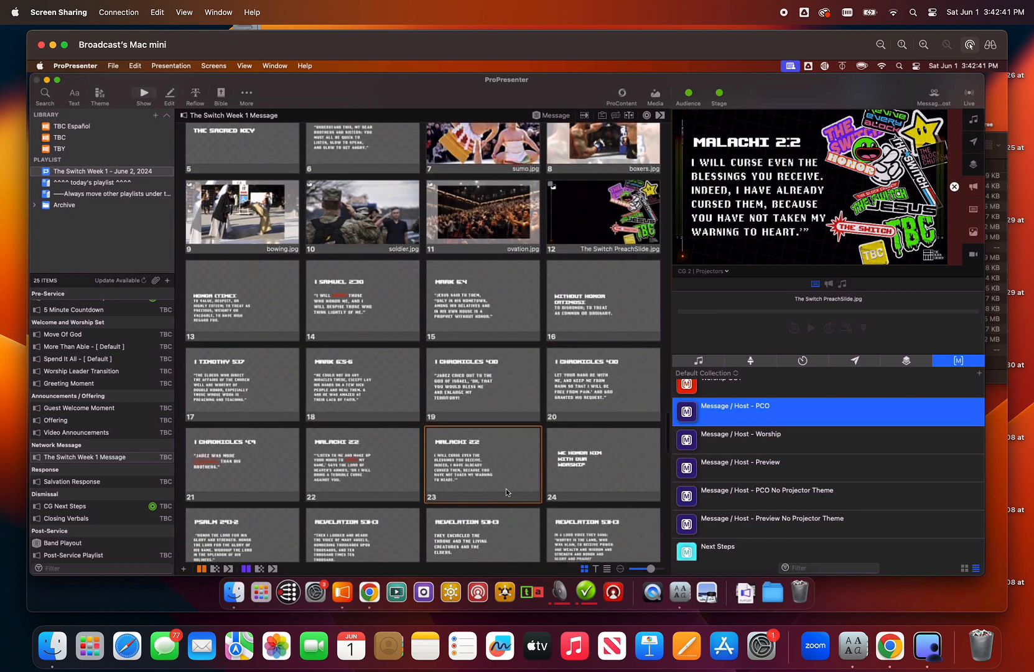
pyautogui.scroll(-10, 506, 489)
pyautogui.click(496, 423)
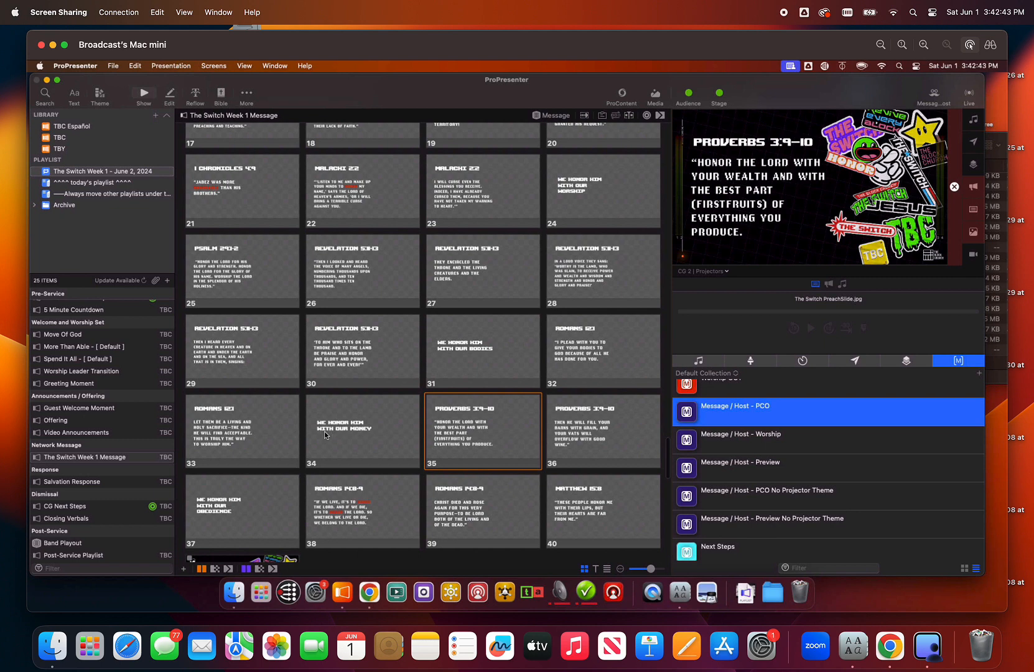
pyautogui.click(325, 431)
pyautogui.click(593, 540)
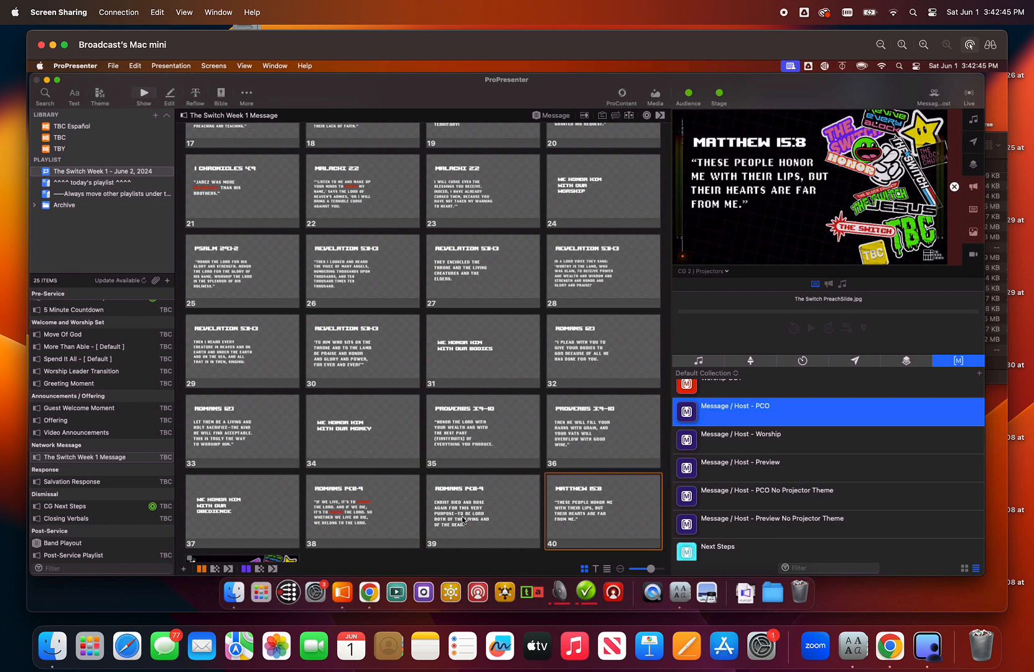
pyautogui.click(464, 521)
pyautogui.click(383, 505)
pyautogui.scroll(-3, 311, 498)
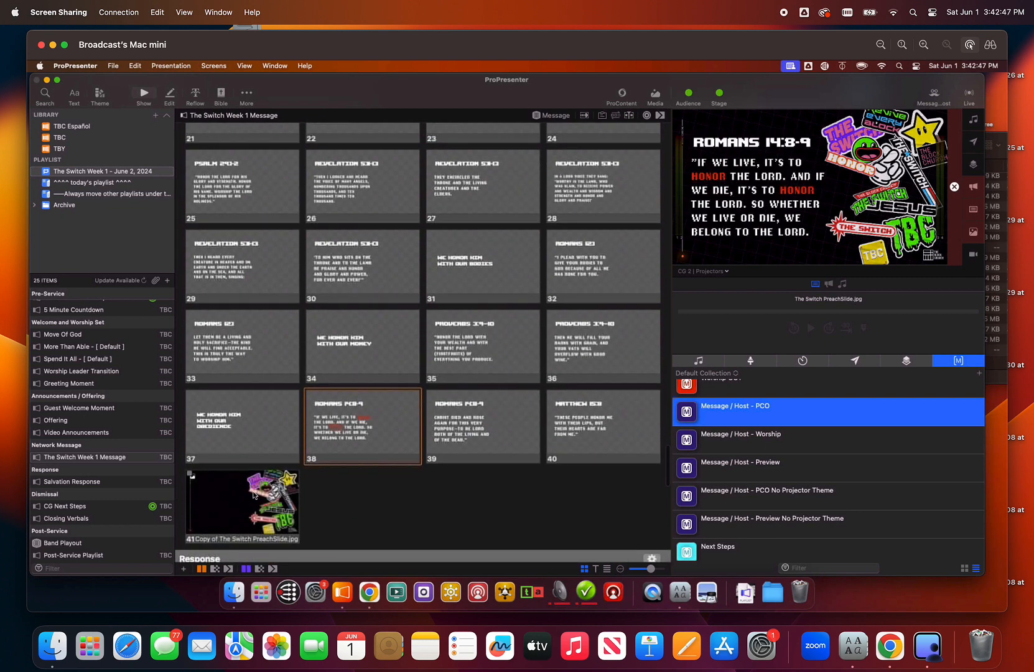
pyautogui.scroll(-3, 393, 491)
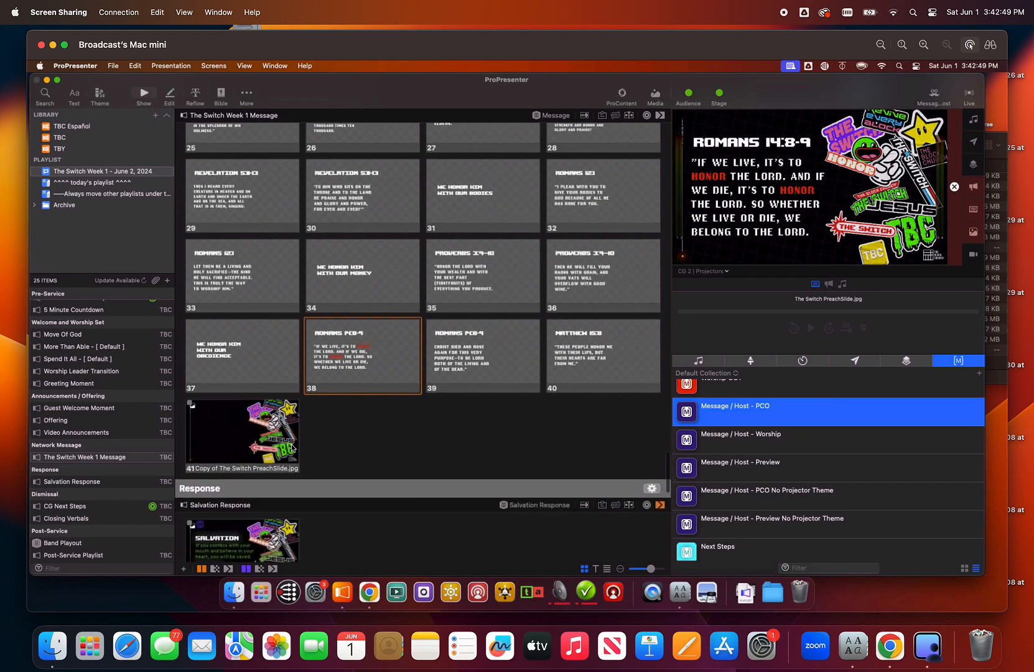
pyautogui.scroll(8, 384, 415)
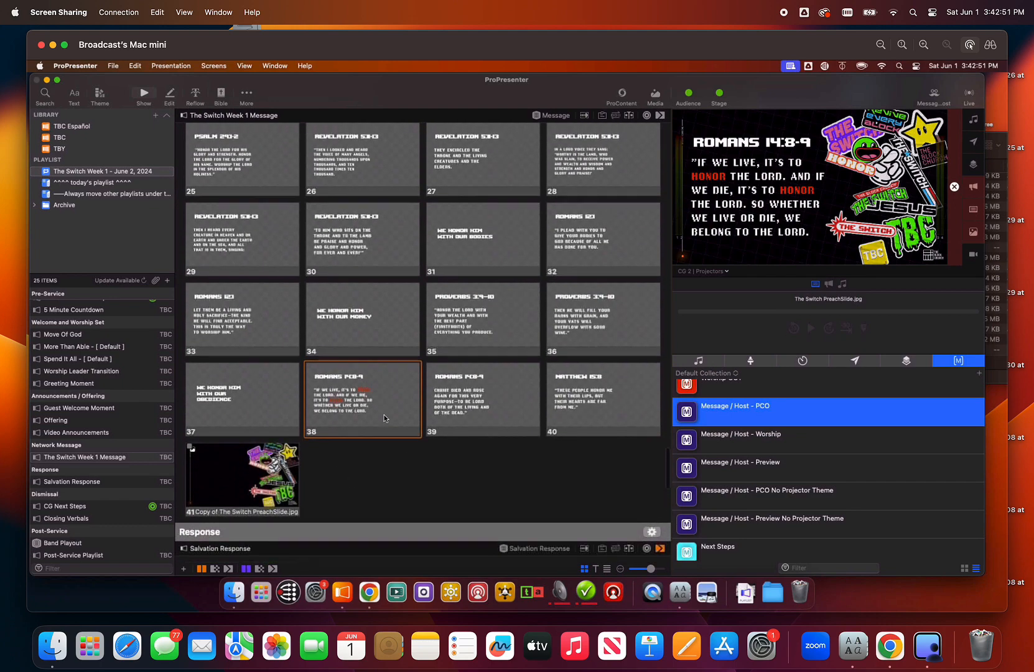
pyautogui.scroll(15, 384, 414)
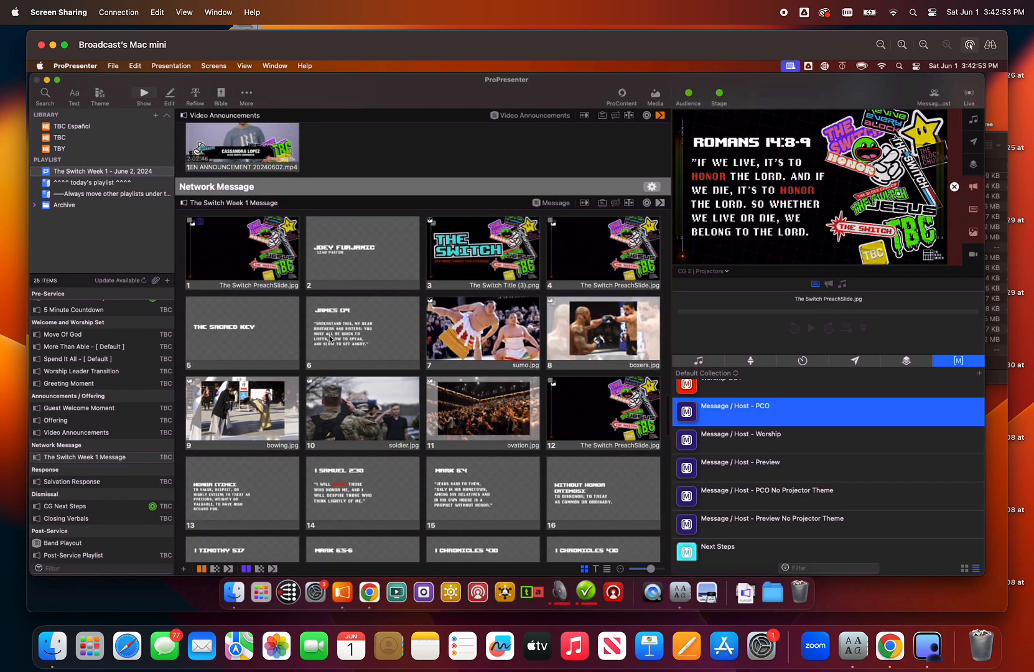